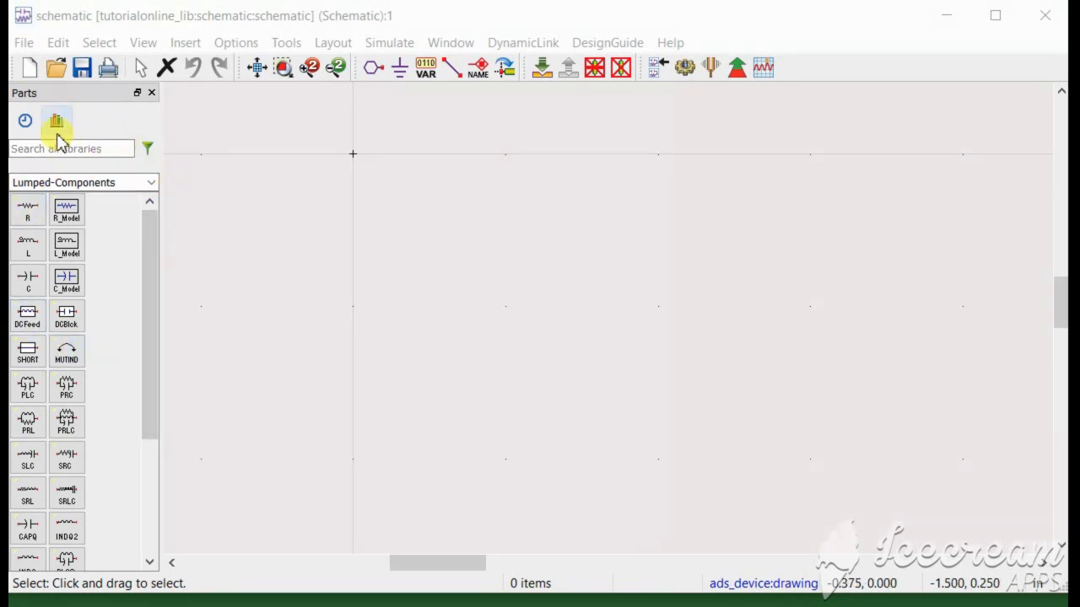
Browse the part palette list, keeping Lumped-Components selected.
{"action": "left_click", "coordinate": [154, 184]}
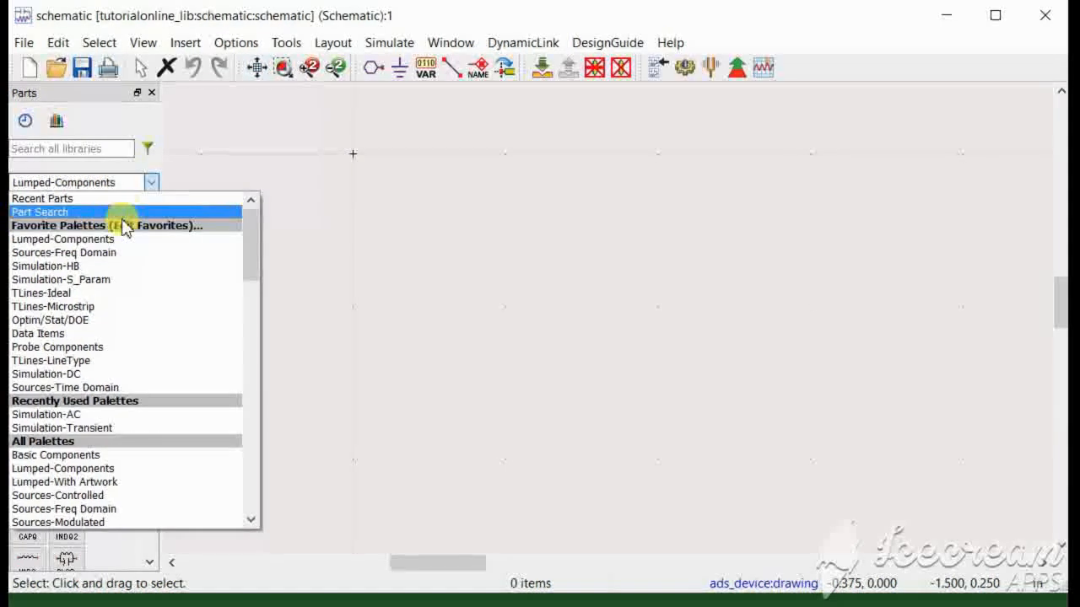
{"action": "scroll", "coordinate": [120, 310], "scroll_direction": "down", "scroll_amount": 4}
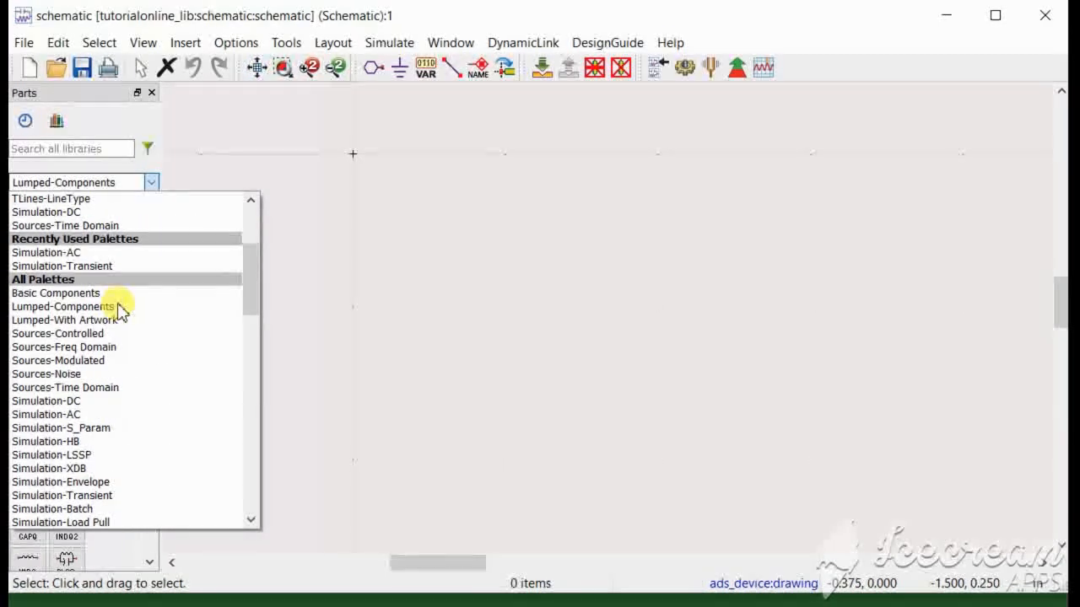
{"action": "scroll", "coordinate": [120, 311], "scroll_direction": "down", "scroll_amount": 6}
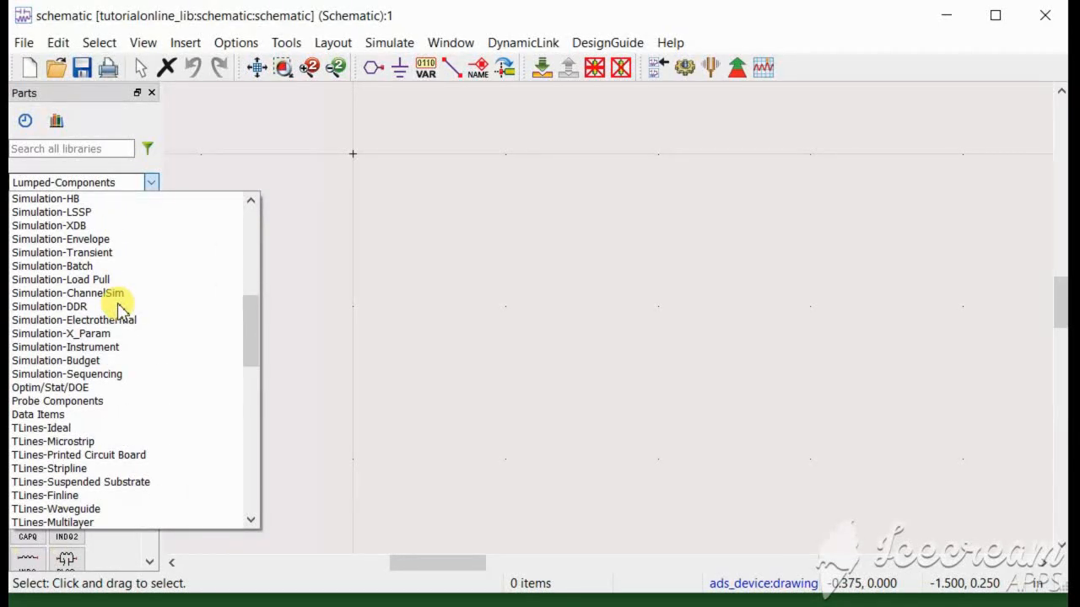
{"action": "scroll", "coordinate": [120, 310], "scroll_direction": "down", "scroll_amount": 15}
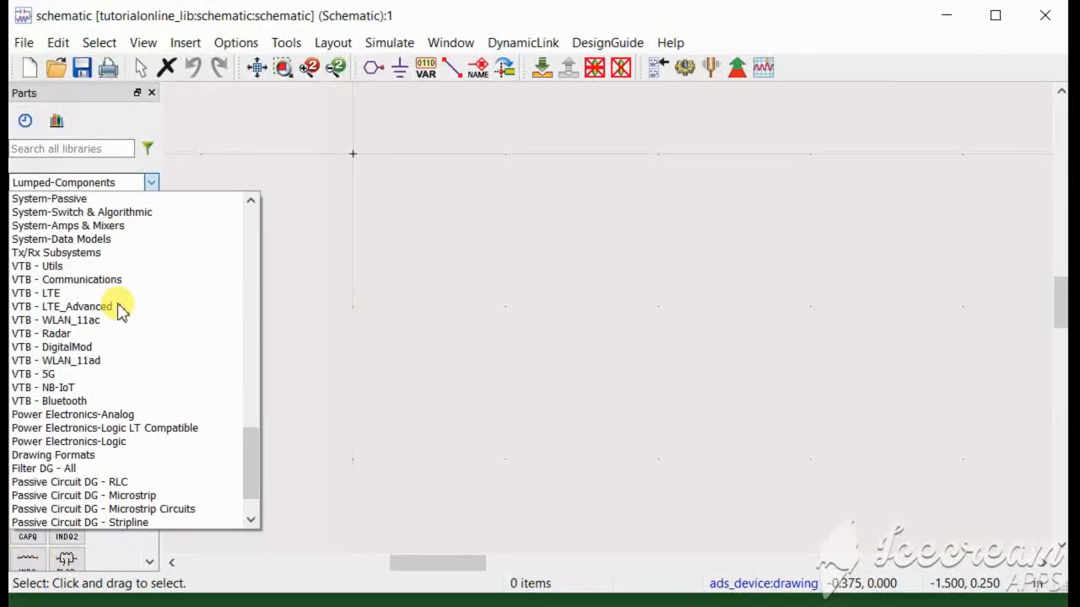
{"action": "scroll", "coordinate": [119, 311], "scroll_direction": "up", "scroll_amount": 12}
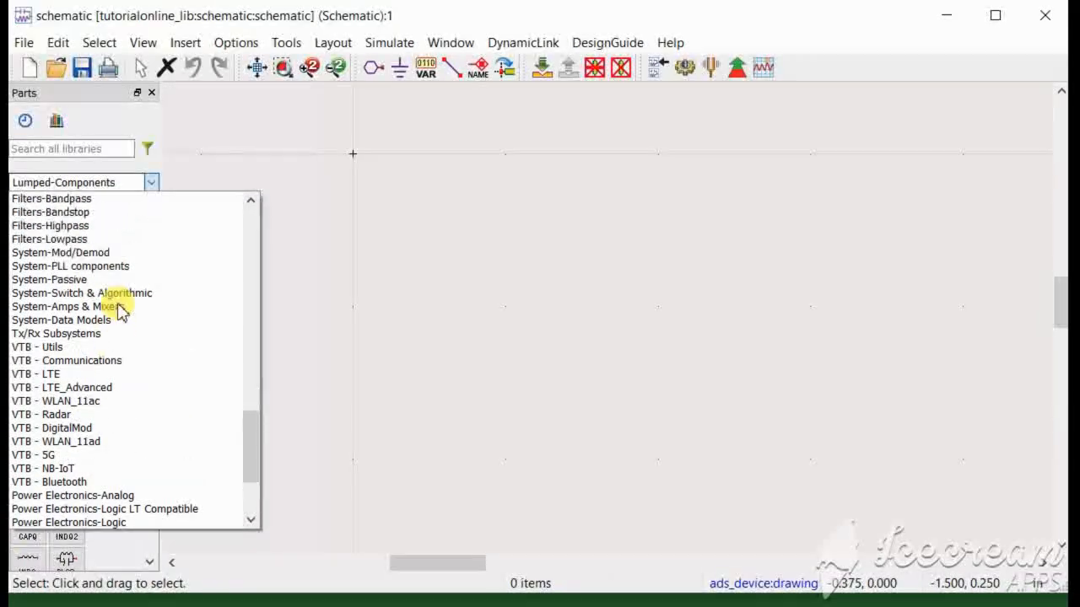
{"action": "left_click", "coordinate": [154, 185]}
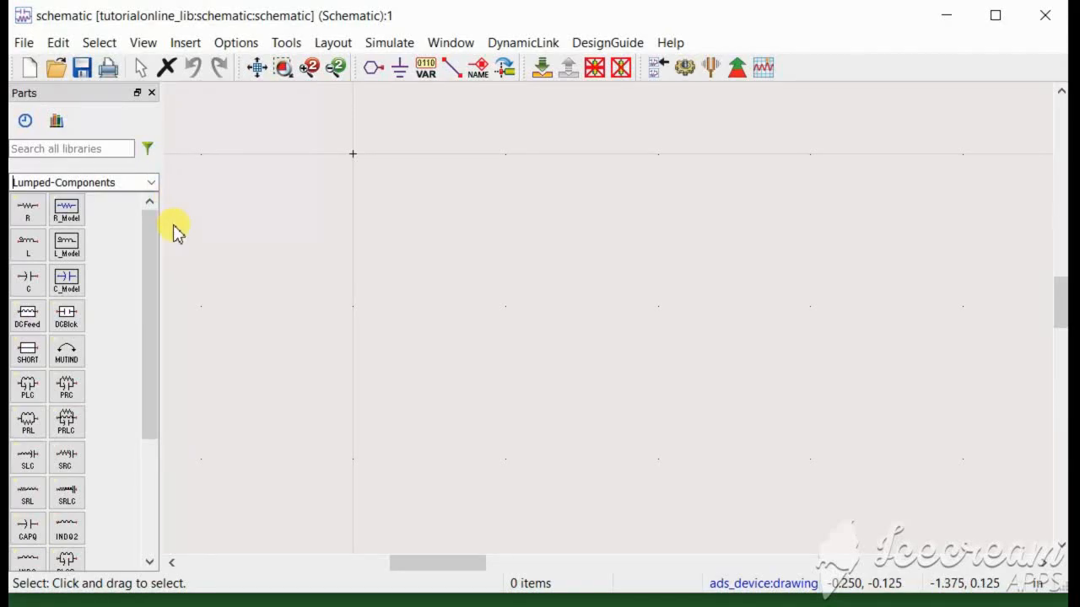
Browse the workspace, Analog/RF and DSP libraries in the component library browser, then close it.
{"action": "left_click", "coordinate": [56, 122]}
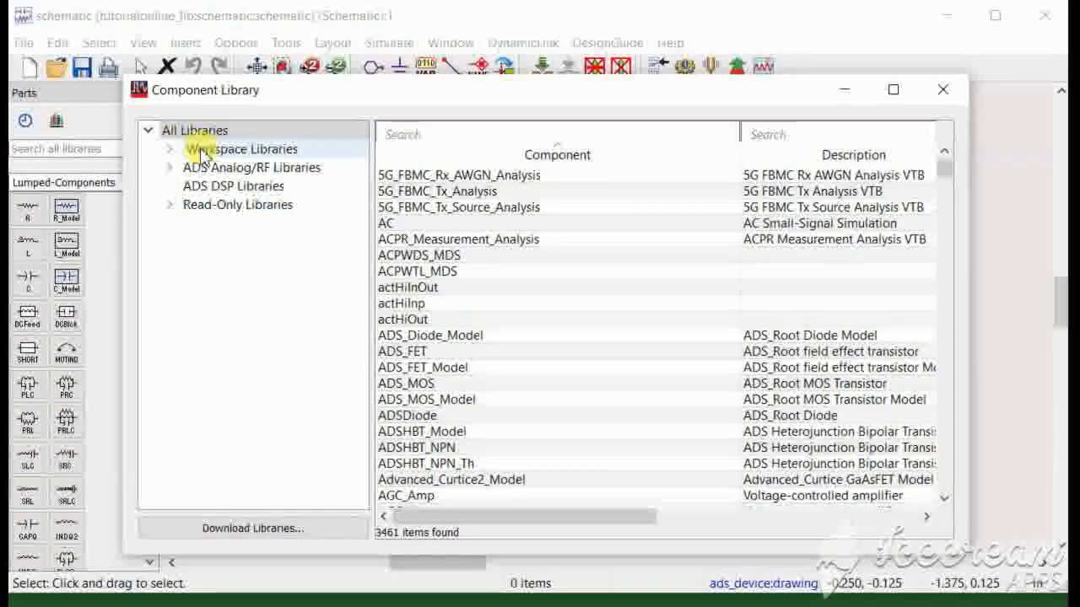
{"action": "left_click", "coordinate": [202, 153]}
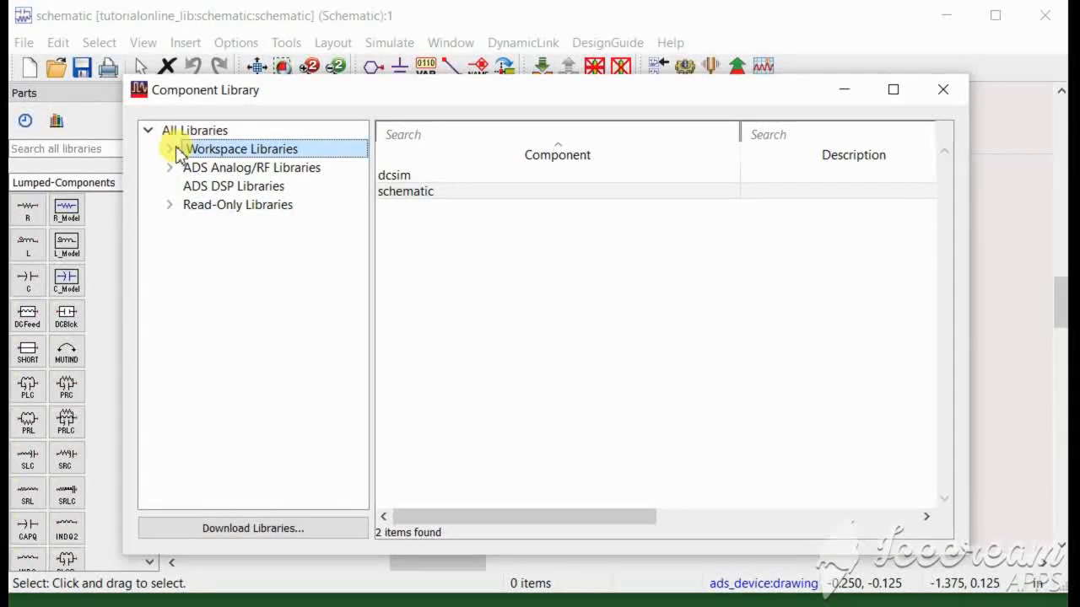
{"action": "left_click", "coordinate": [171, 150]}
{"action": "left_click", "coordinate": [172, 149]}
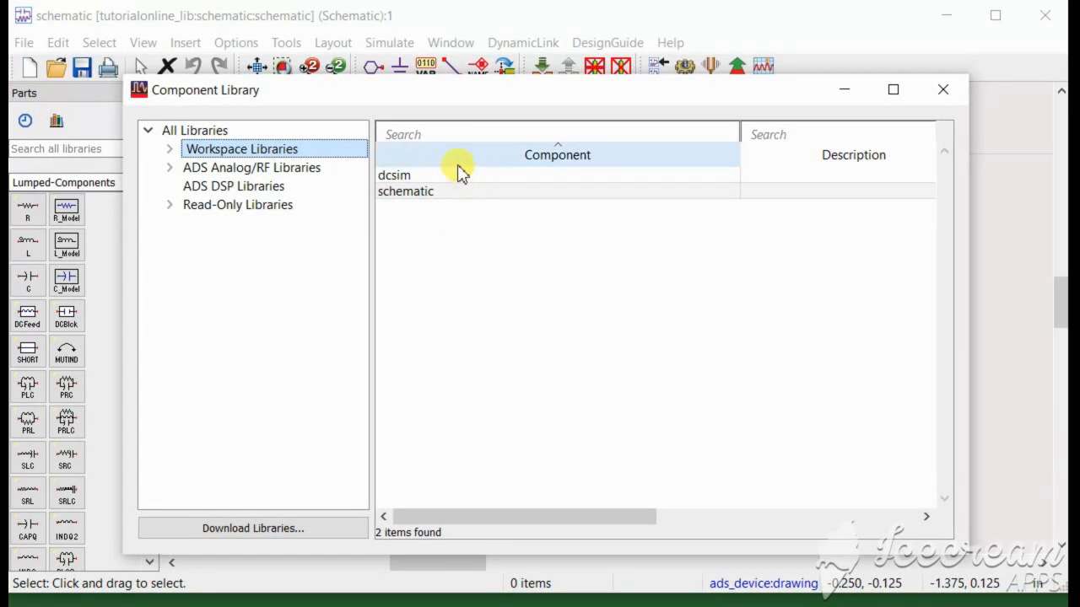
{"action": "left_click", "coordinate": [428, 177]}
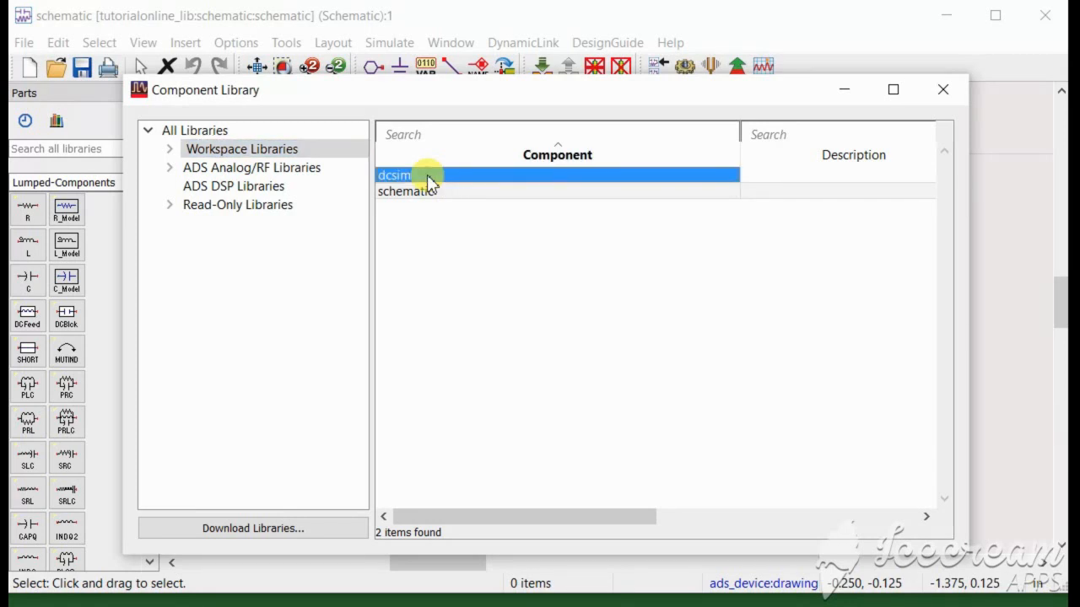
{"action": "left_click", "coordinate": [437, 193]}
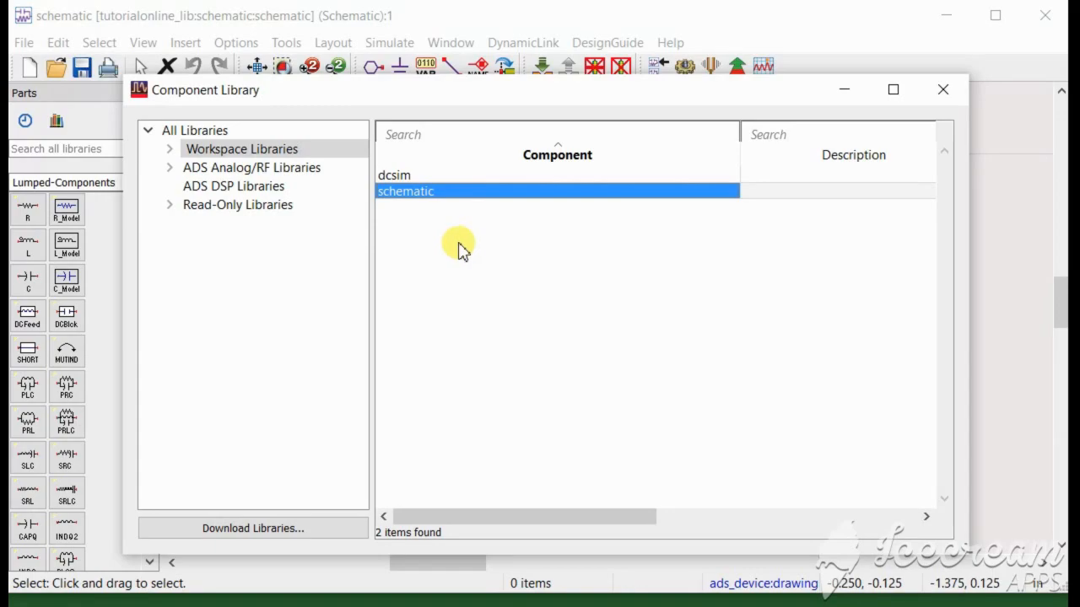
{"action": "left_click", "coordinate": [209, 169]}
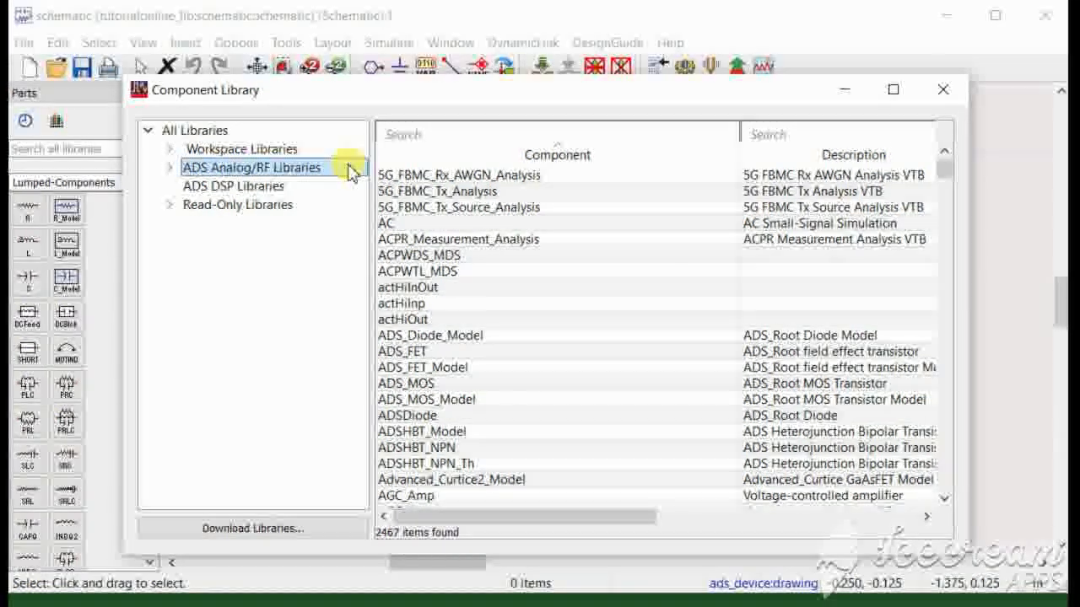
{"action": "left_click", "coordinate": [256, 187]}
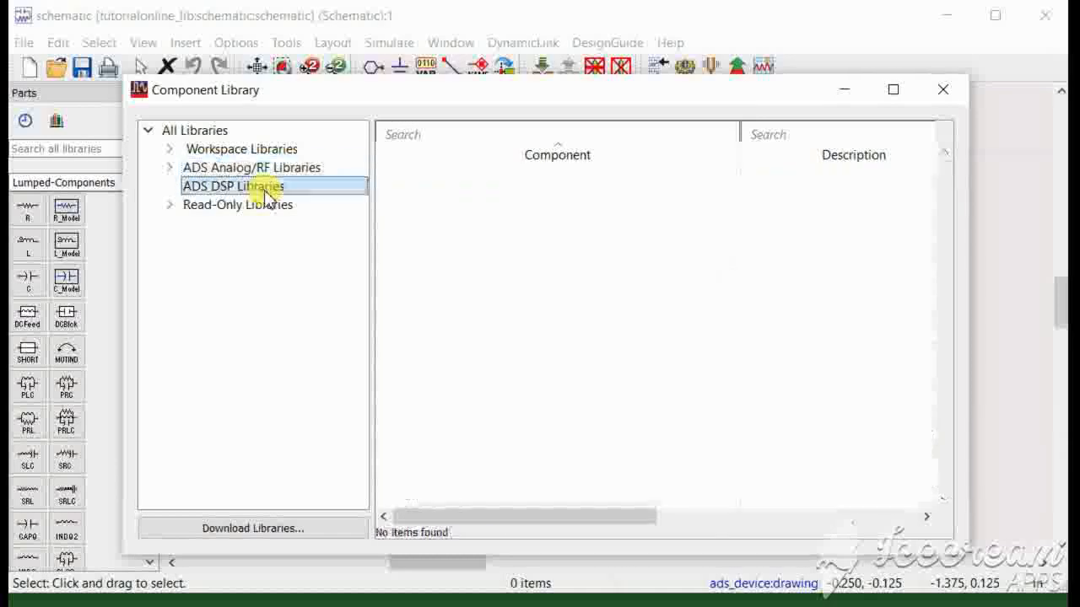
{"action": "left_click", "coordinate": [304, 169]}
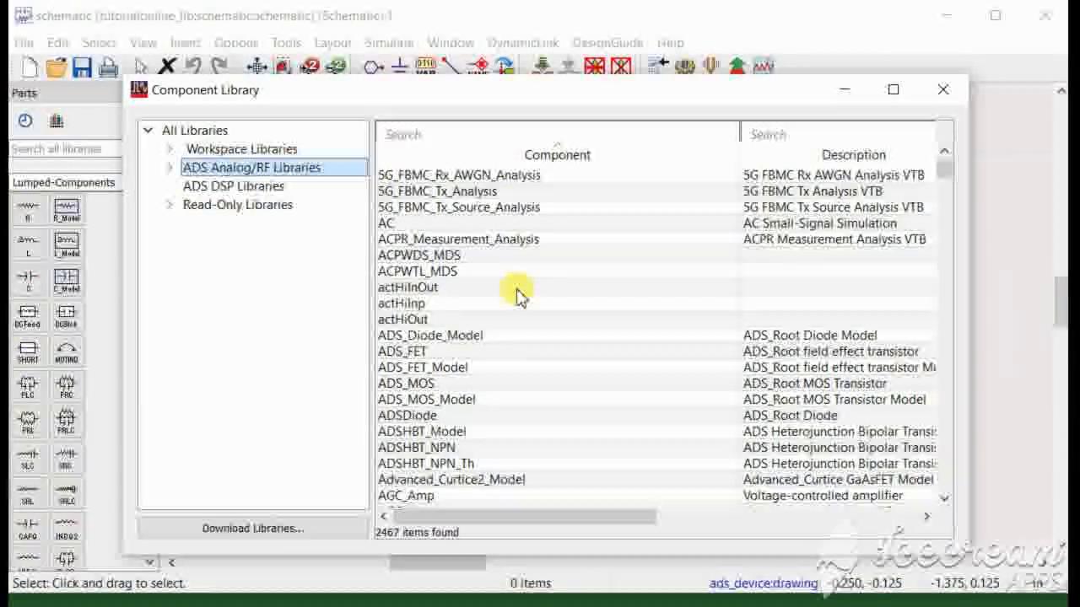
{"action": "left_click", "coordinate": [101, 148]}
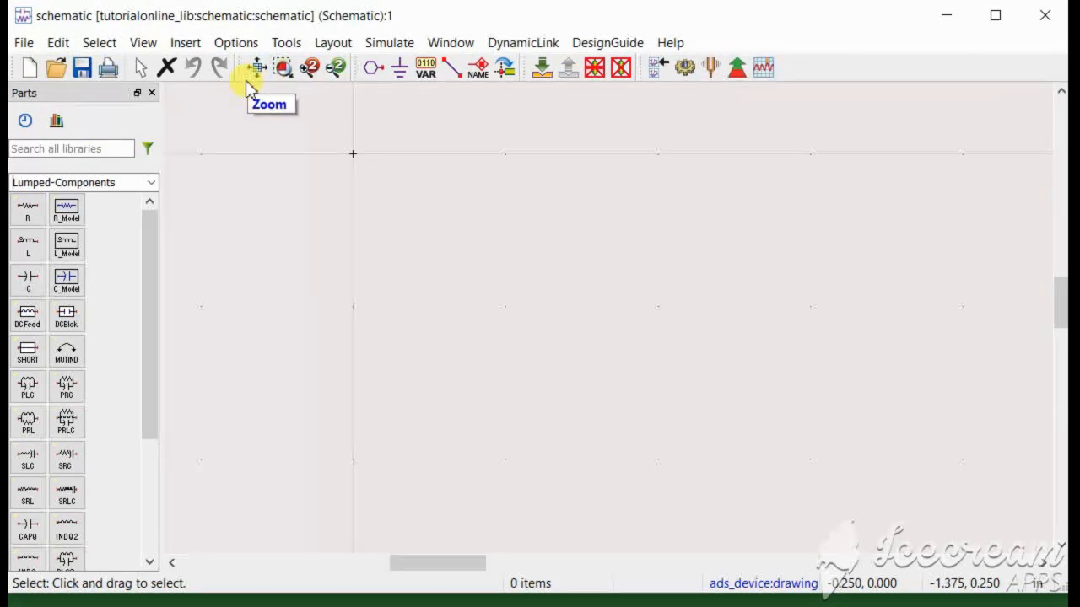
Cancel the New Schematic and Open Cellview dialogs, then save the empty tutorialonline_lib schematic.
{"action": "left_click", "coordinate": [30, 72]}
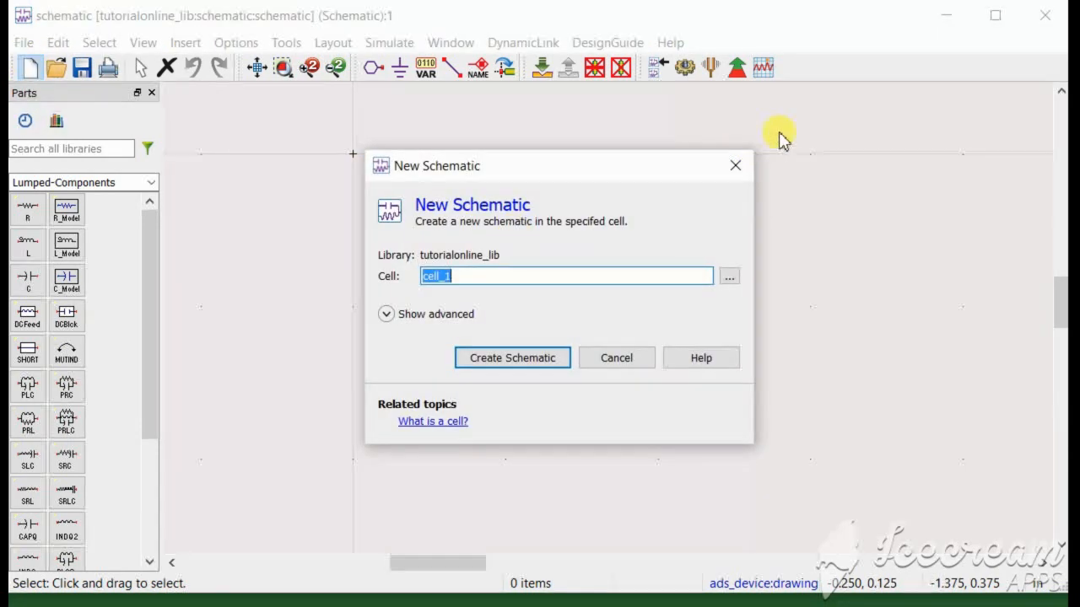
{"action": "left_click", "coordinate": [736, 166]}
{"action": "left_click", "coordinate": [57, 73]}
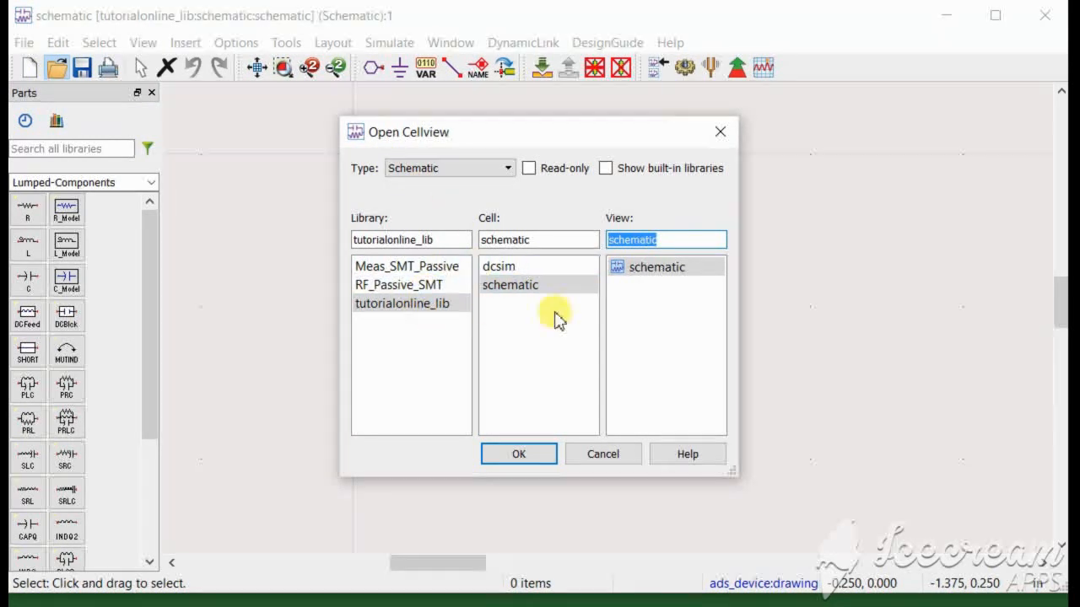
{"action": "left_click", "coordinate": [410, 305]}
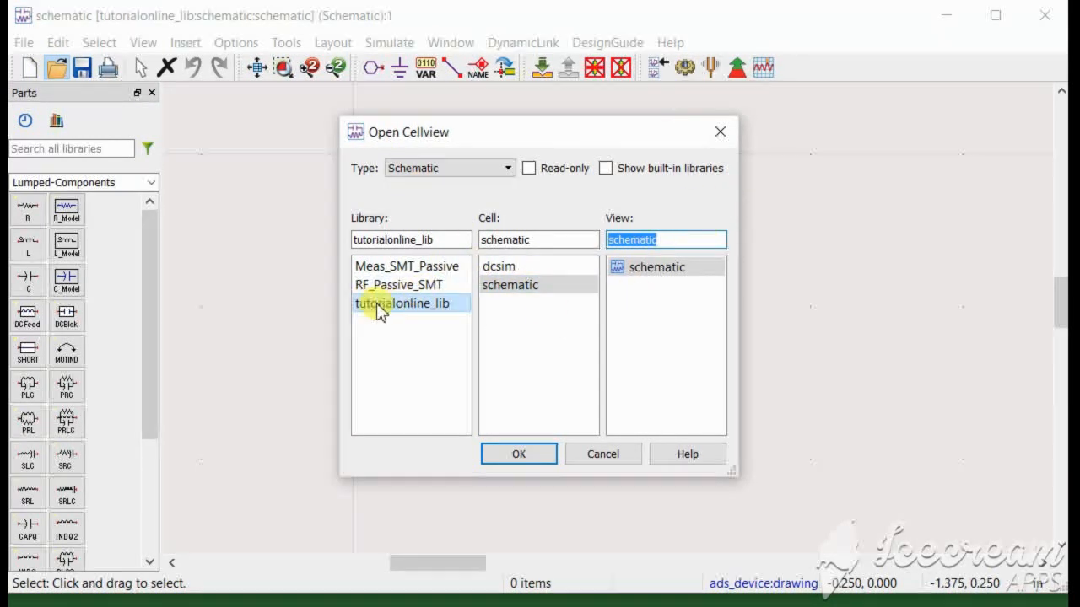
{"action": "left_click", "coordinate": [512, 290]}
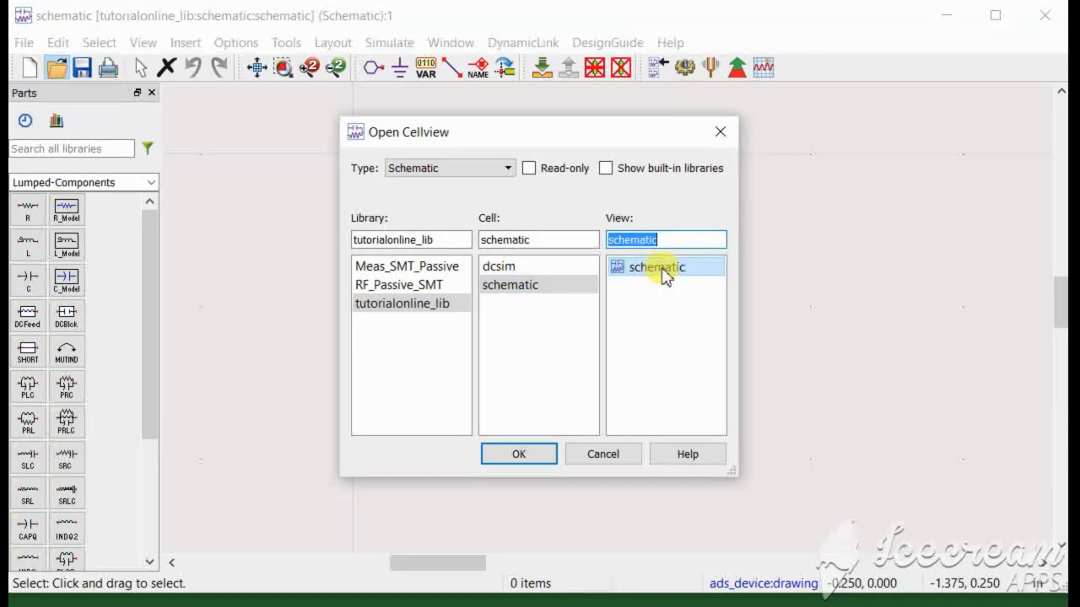
{"action": "left_click", "coordinate": [722, 135]}
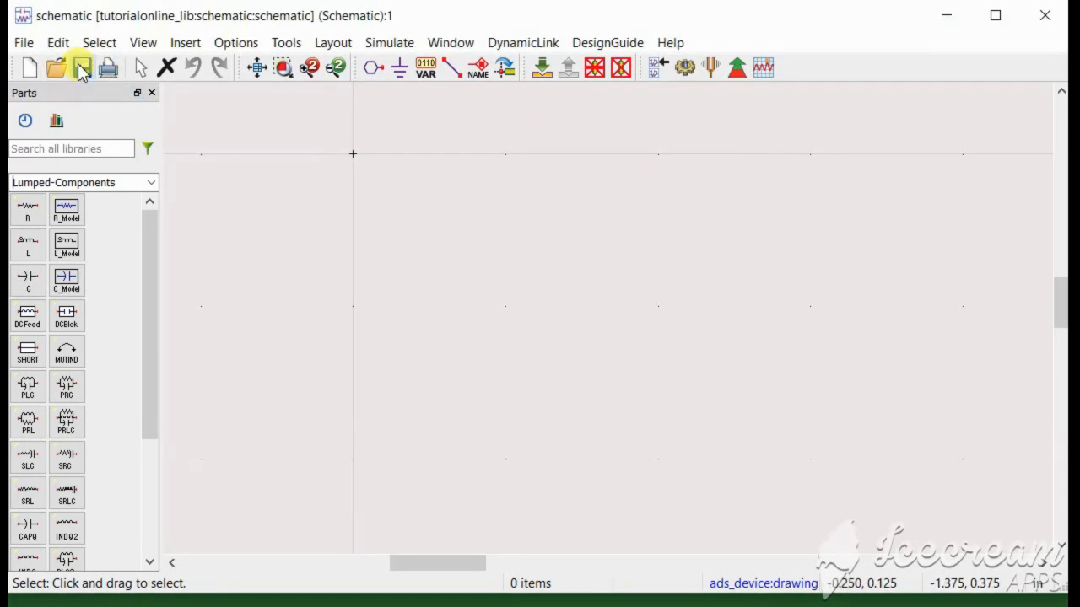
{"action": "left_click", "coordinate": [82, 70]}
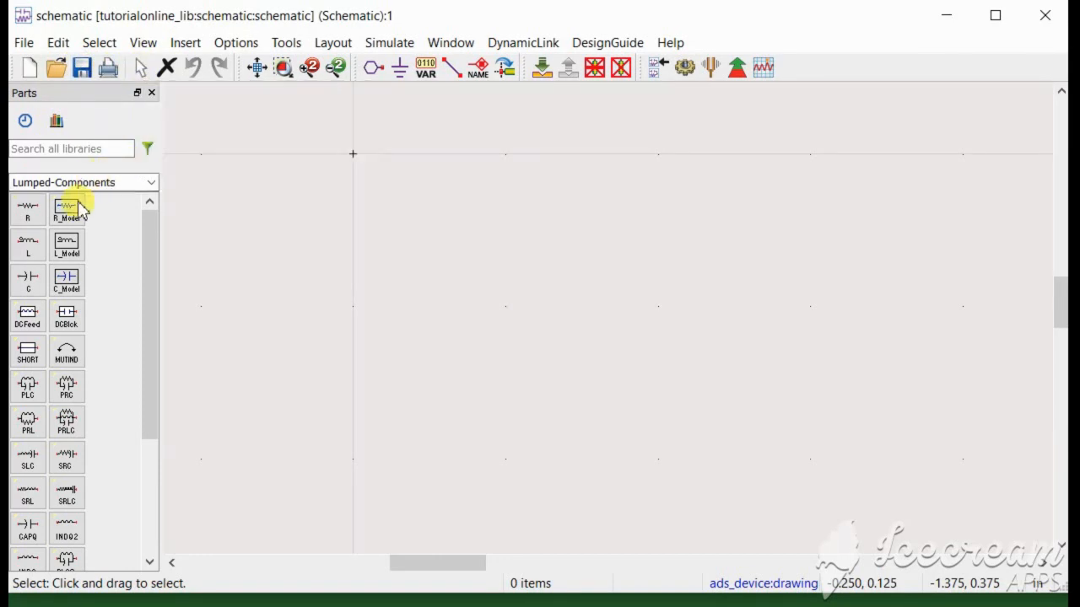
{"action": "left_click", "coordinate": [29, 215]}
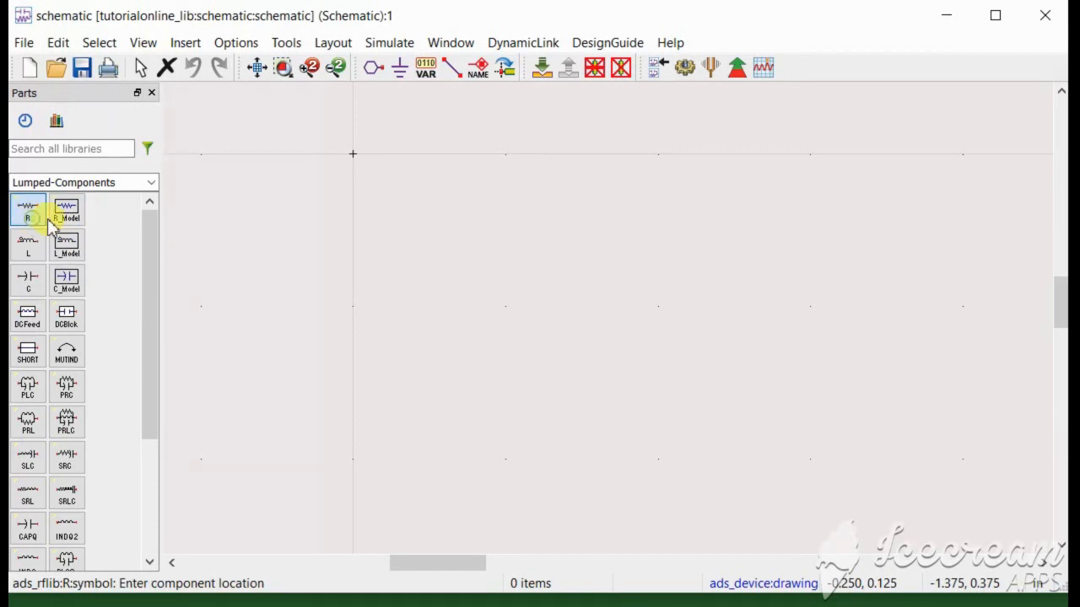
{"action": "left_click", "coordinate": [142, 70]}
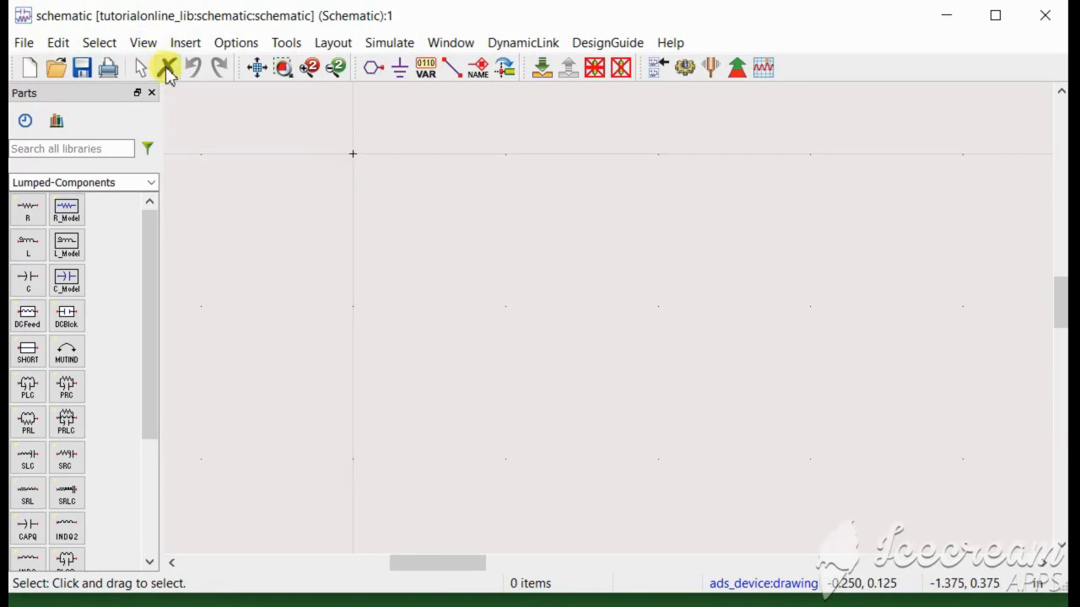
{"action": "left_click", "coordinate": [27, 211]}
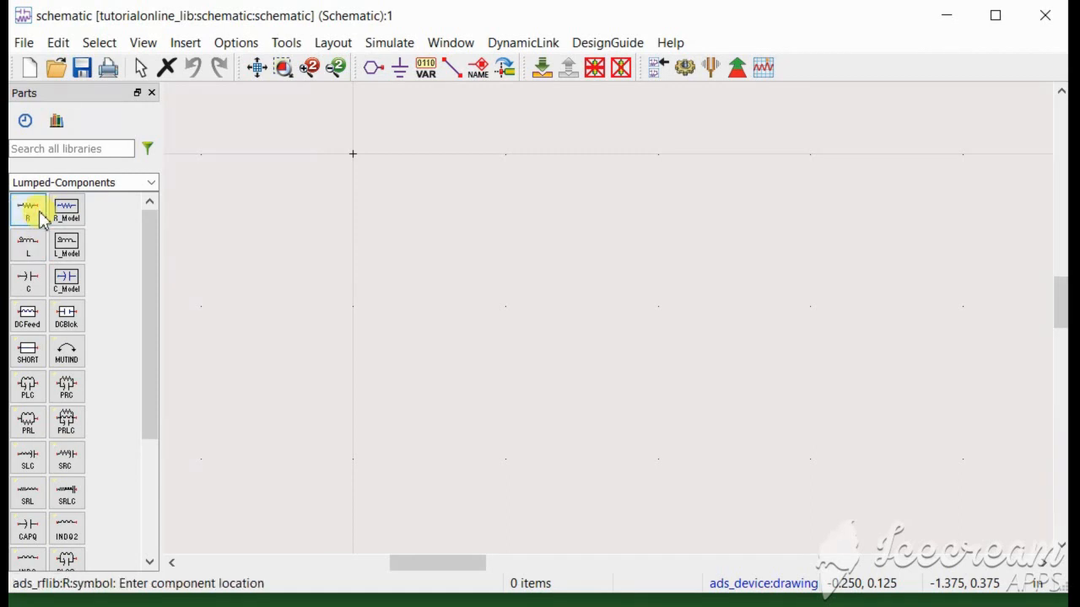
{"action": "left_click", "coordinate": [358, 241]}
{"action": "key", "text": "Escape"}
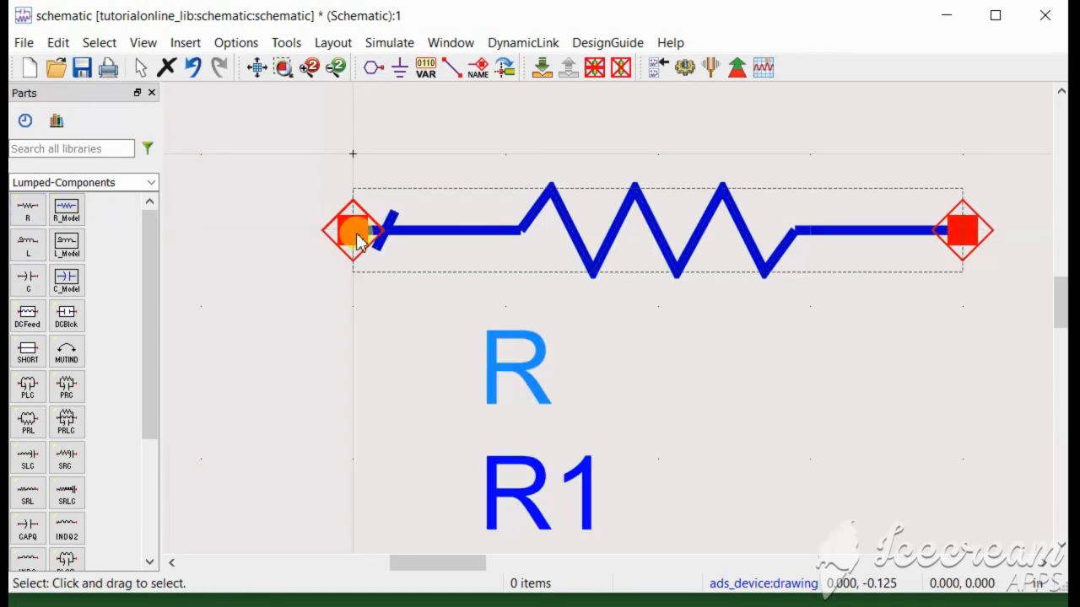
{"action": "left_click", "coordinate": [584, 239]}
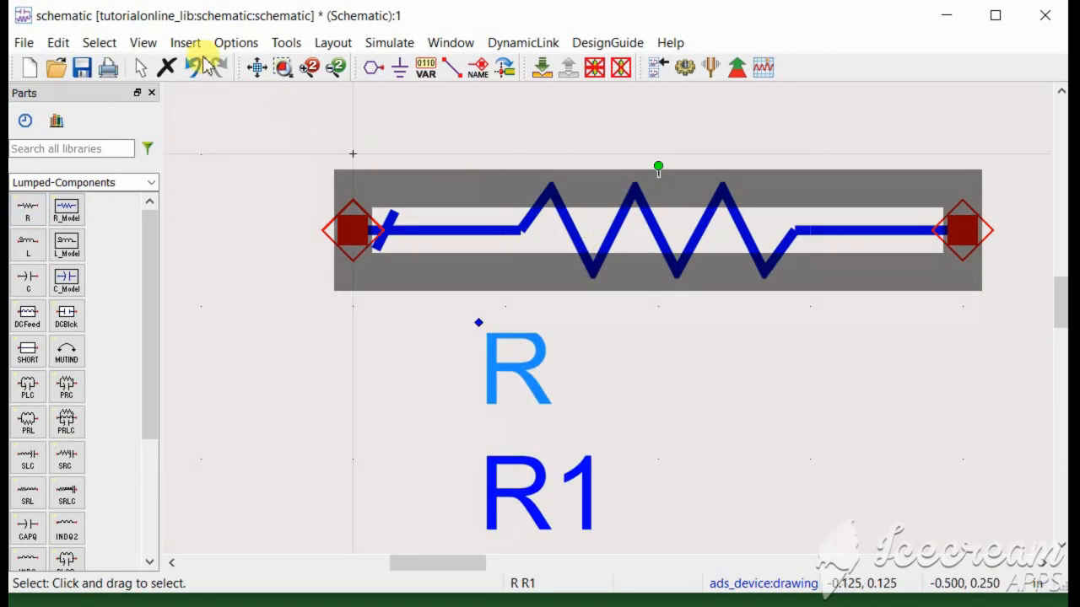
{"action": "left_click", "coordinate": [166, 67]}
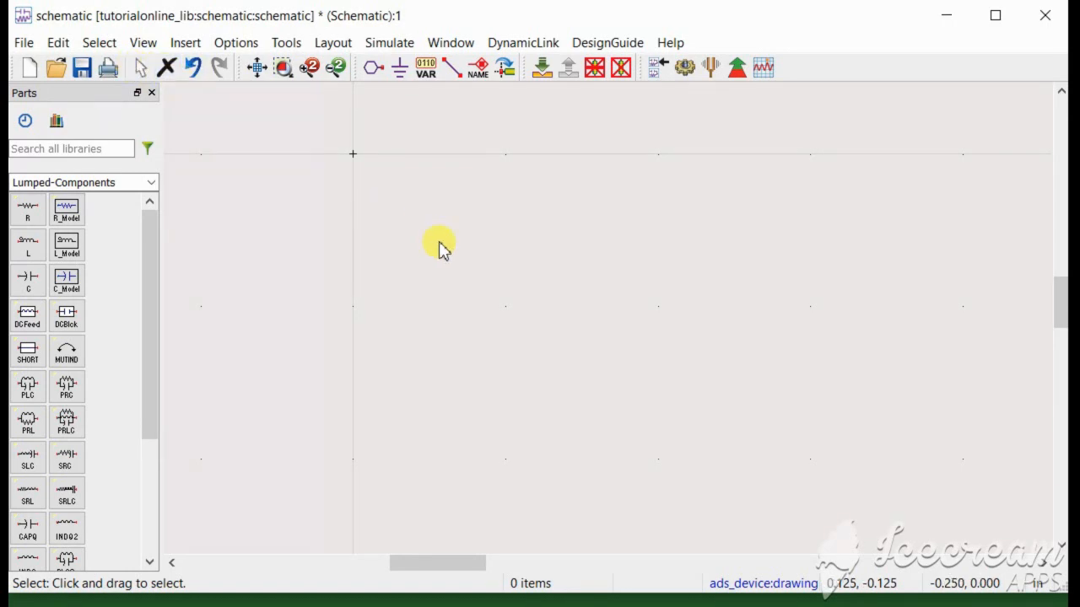
{"action": "left_click", "coordinate": [166, 67]}
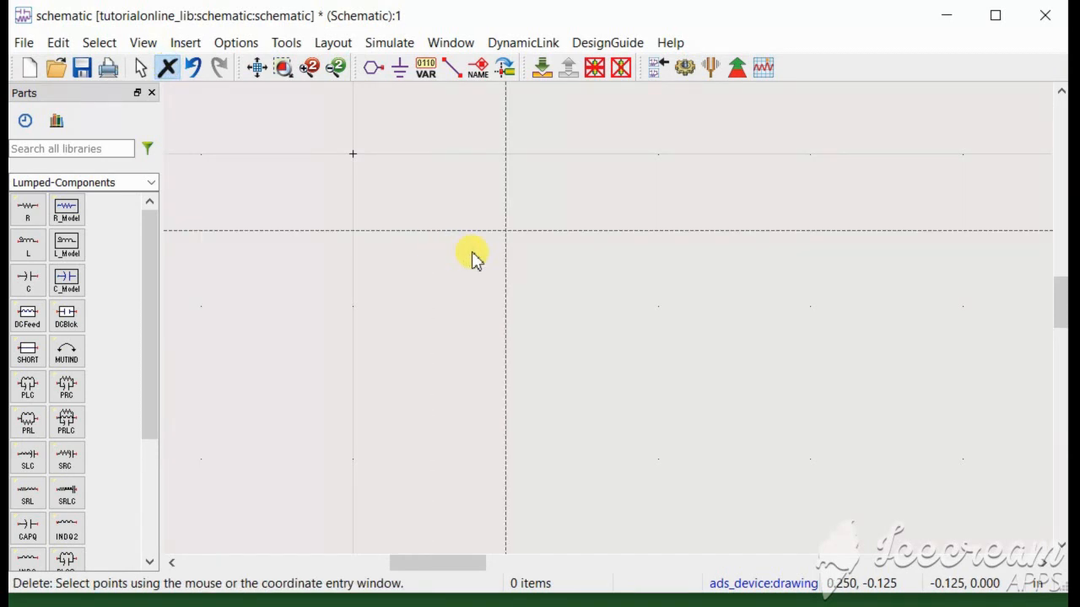
{"action": "left_click", "coordinate": [20, 206]}
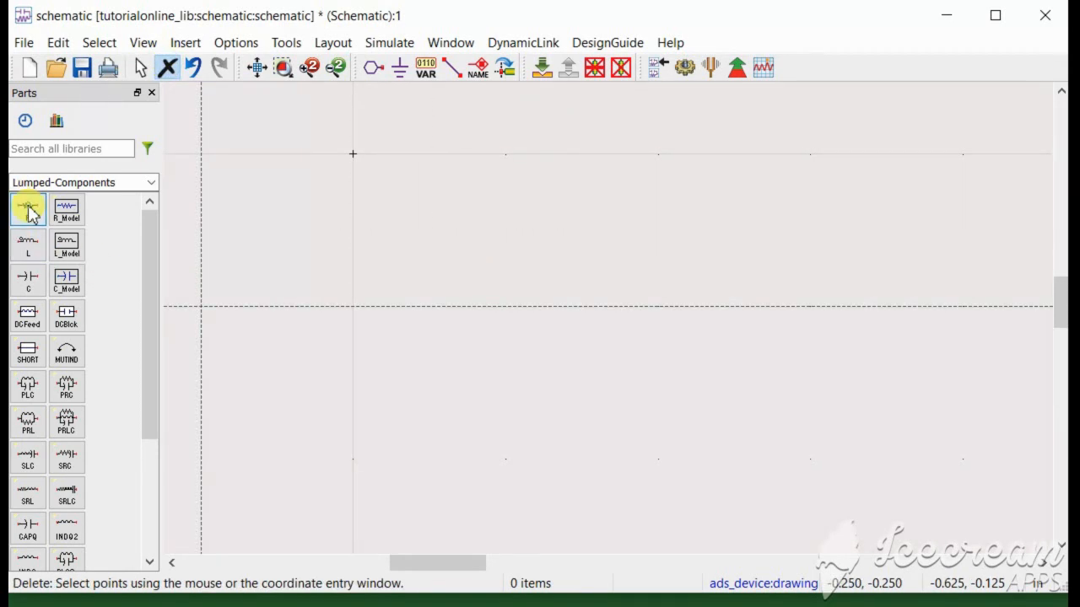
{"action": "left_click", "coordinate": [483, 281]}
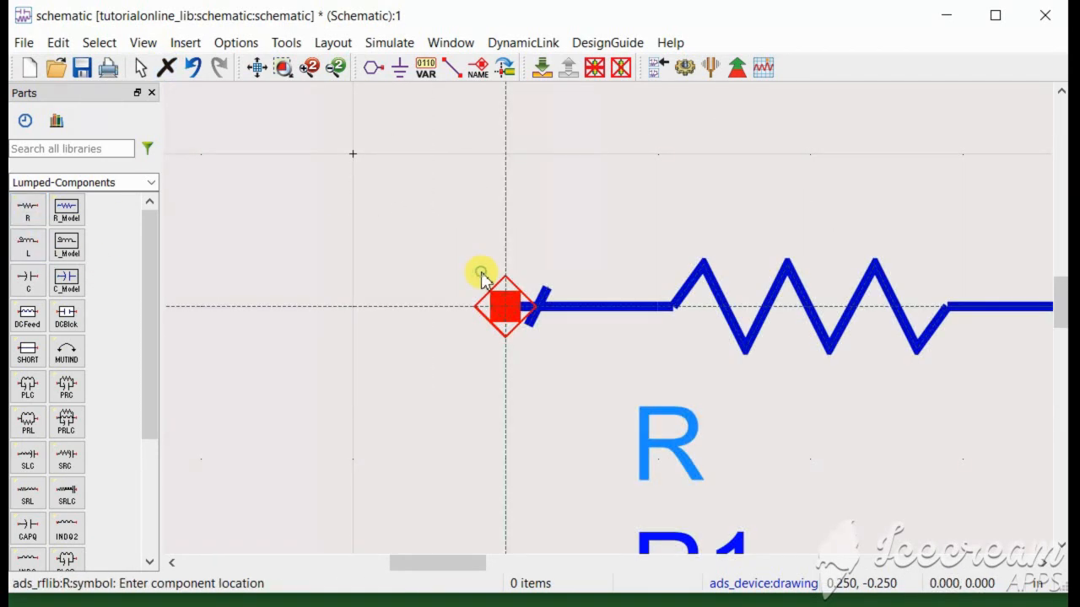
{"action": "left_click", "coordinate": [169, 68]}
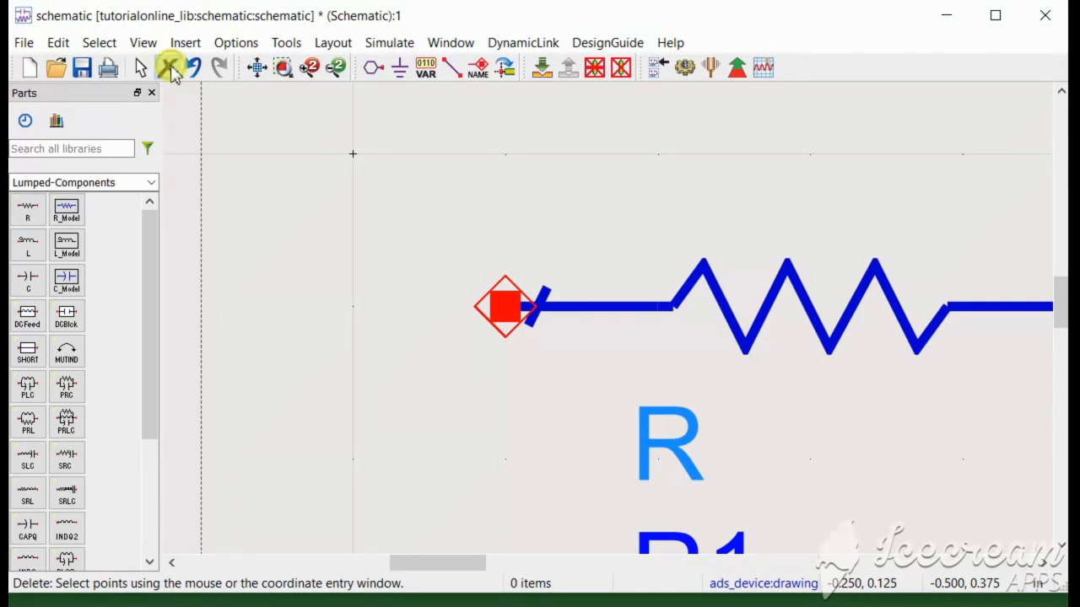
{"action": "left_click", "coordinate": [705, 327]}
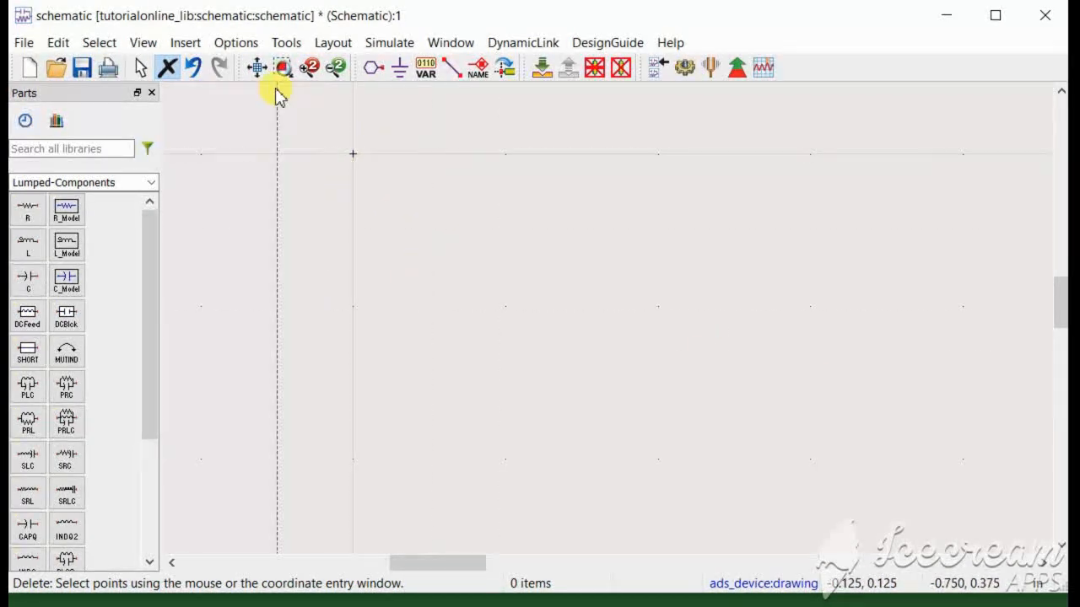
{"action": "left_click", "coordinate": [141, 68]}
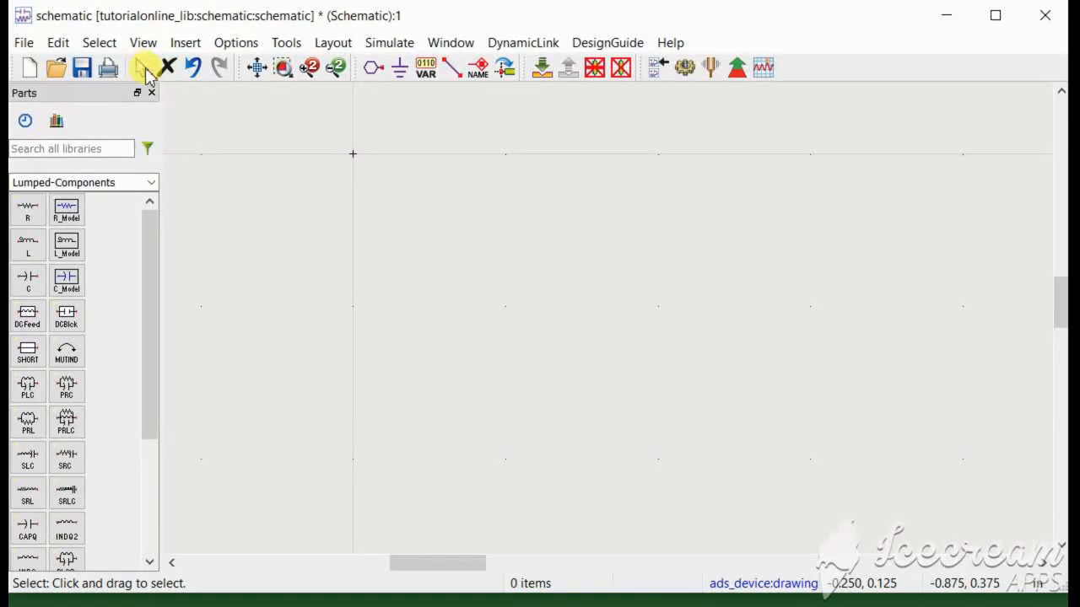
Undo and redo R1's deletion, place resistors R1 and R2 one above the other, then fit the view.
{"action": "left_click", "coordinate": [194, 71]}
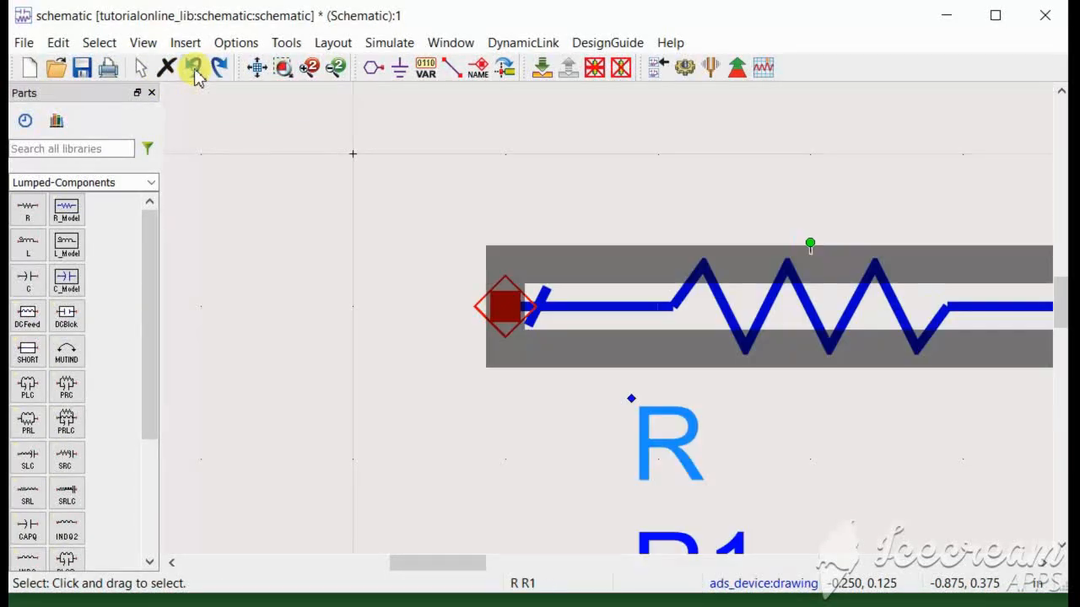
{"action": "left_click", "coordinate": [219, 69]}
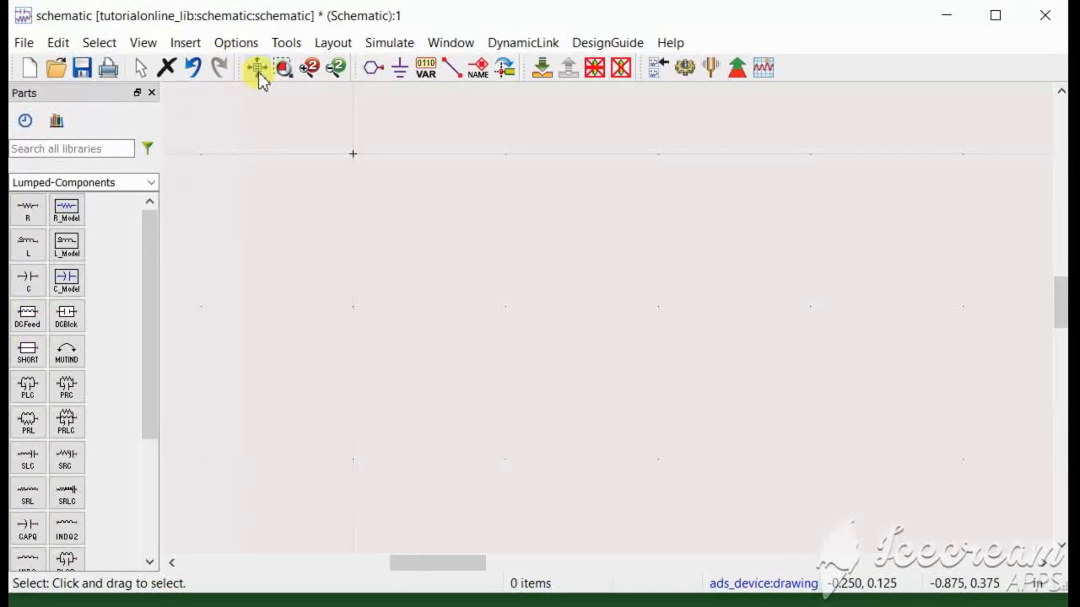
{"action": "left_click", "coordinate": [24, 215]}
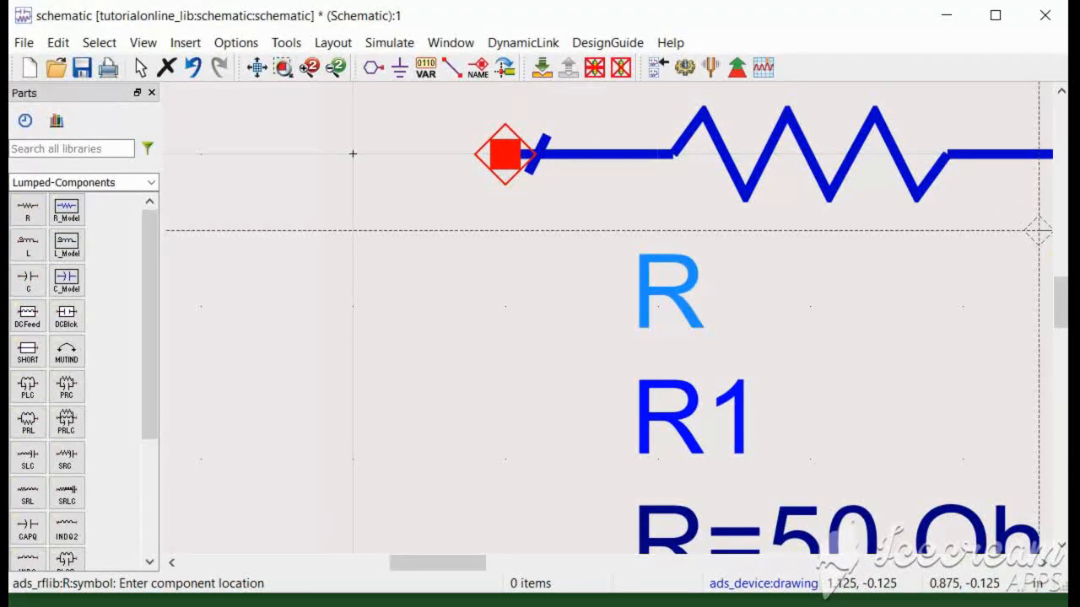
{"action": "left_click_drag", "start_coordinate": [1060, 305], "coordinate": [1060, 539]}
{"action": "left_click", "coordinate": [581, 470]}
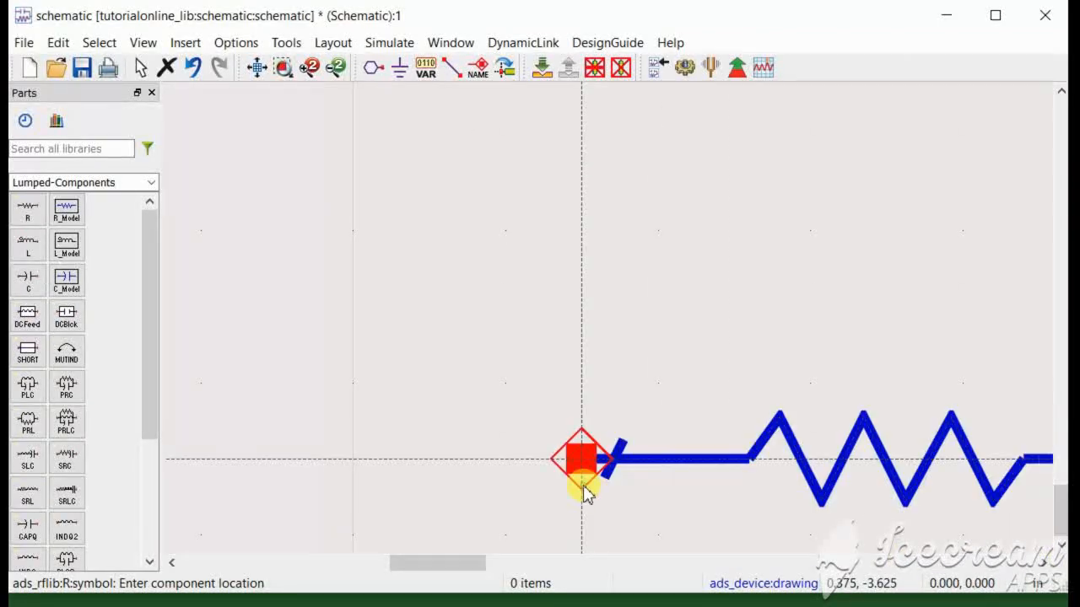
{"action": "left_click", "coordinate": [261, 72]}
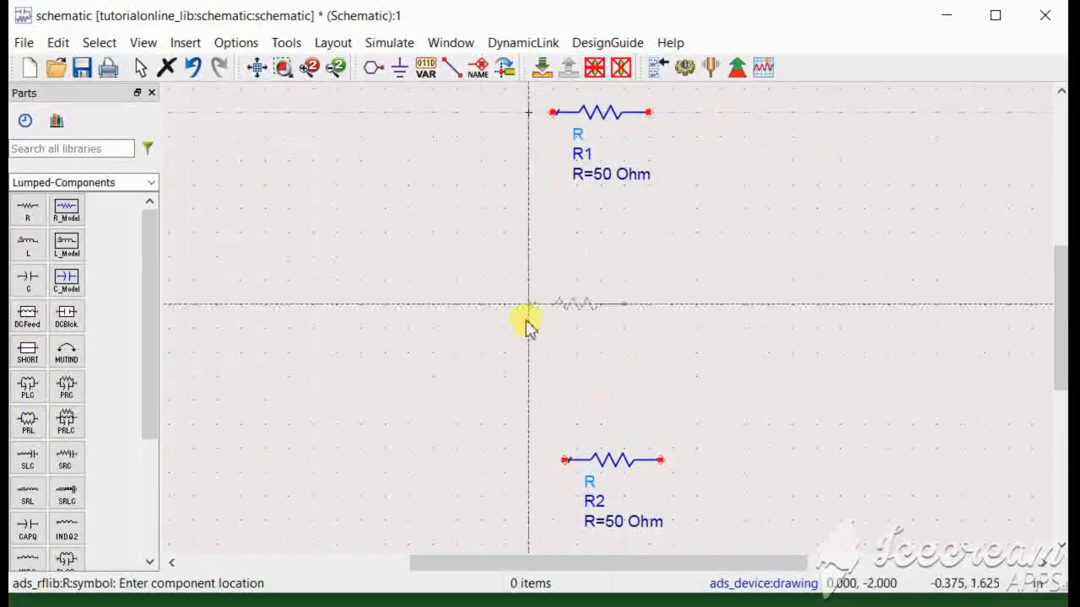
Zoom to a rectangle around R1, then zoom in and back out by 2.
{"action": "left_click", "coordinate": [284, 69]}
{"action": "left_click", "coordinate": [531, 108]}
{"action": "left_click", "coordinate": [735, 172]}
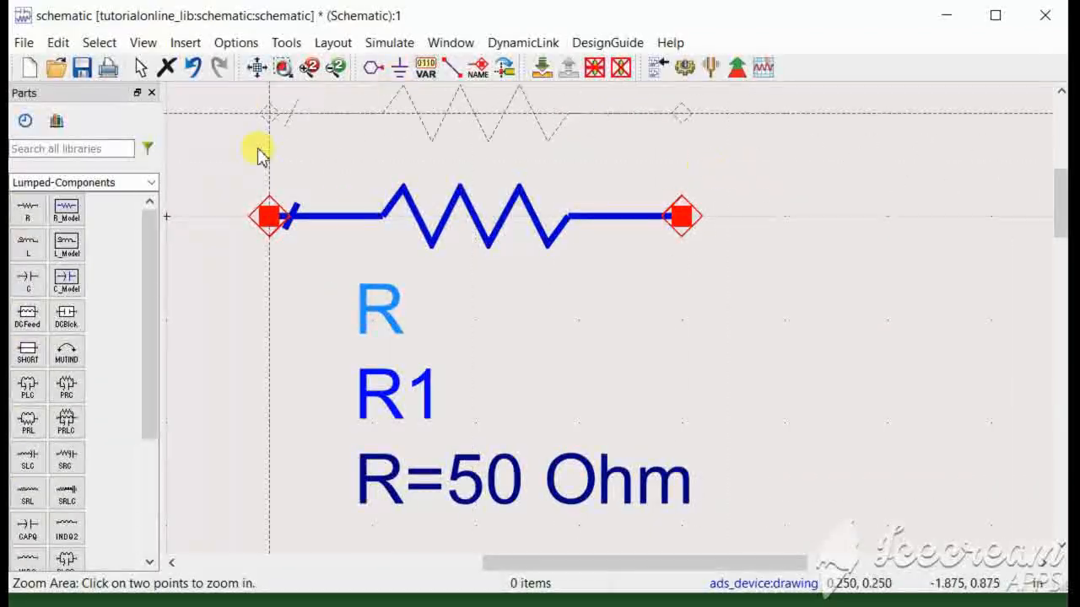
{"action": "left_click", "coordinate": [310, 67]}
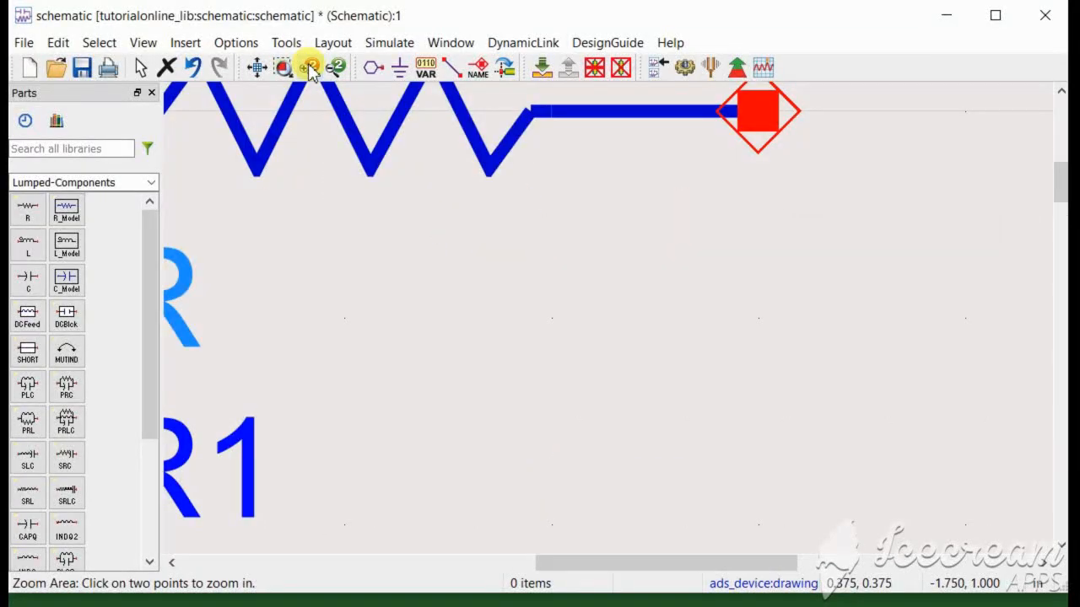
{"action": "left_click", "coordinate": [338, 71]}
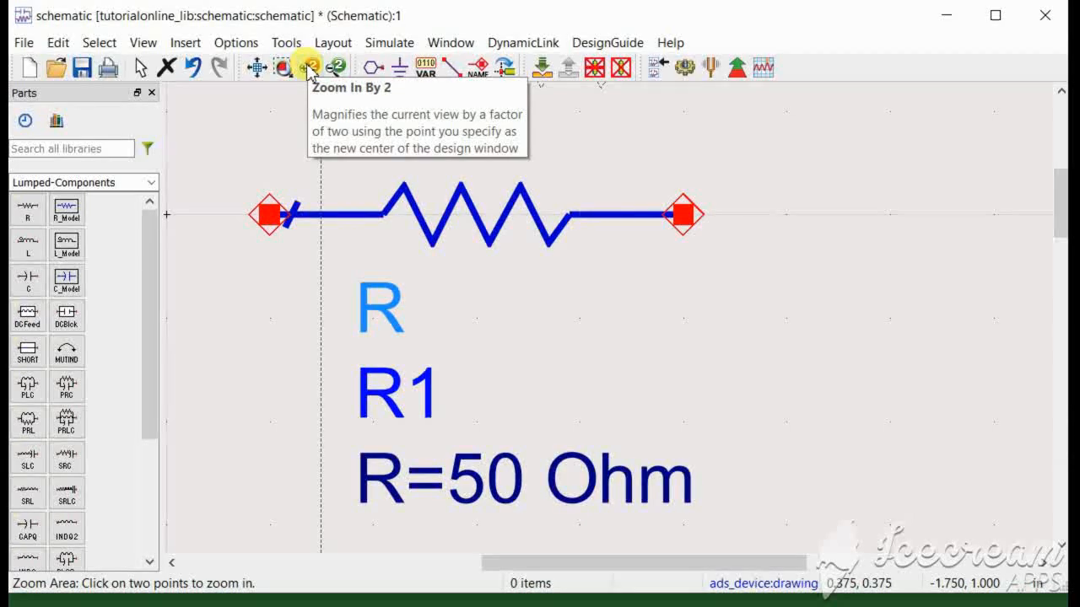
Attach a ground to R1's right pin, place VAR1 (X=1.0) to its right, and fit the view.
{"action": "left_click", "coordinate": [399, 69]}
{"action": "left_click", "coordinate": [683, 216]}
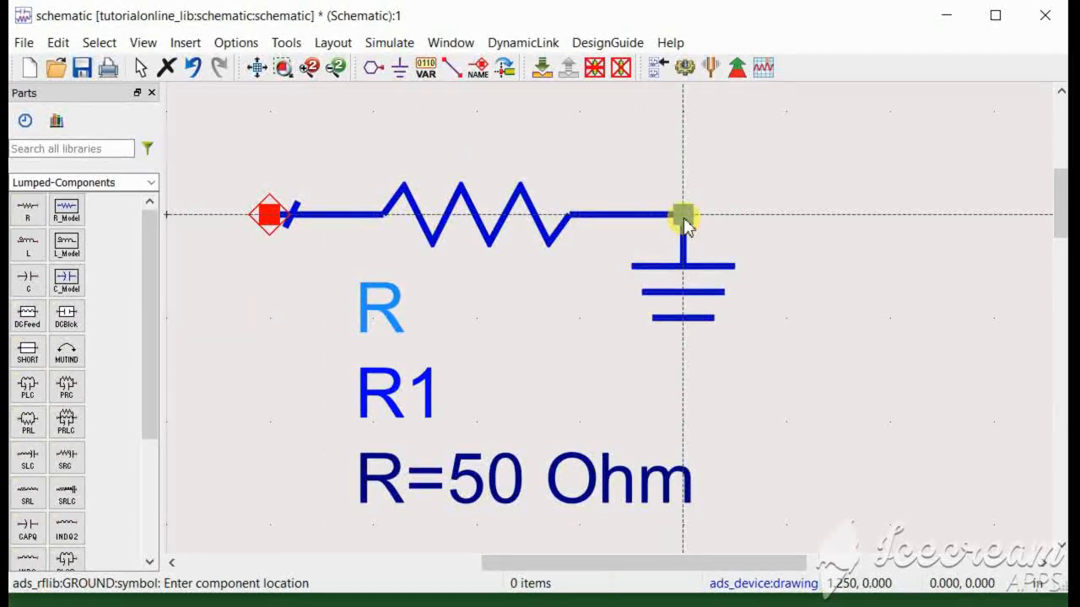
{"action": "left_click", "coordinate": [430, 73]}
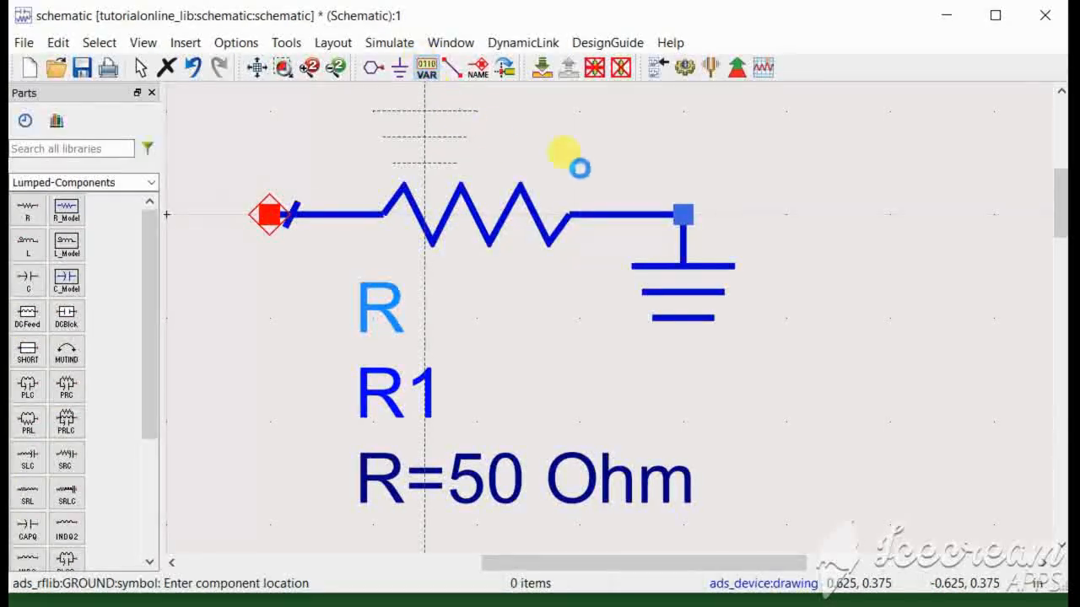
{"action": "left_click", "coordinate": [826, 165]}
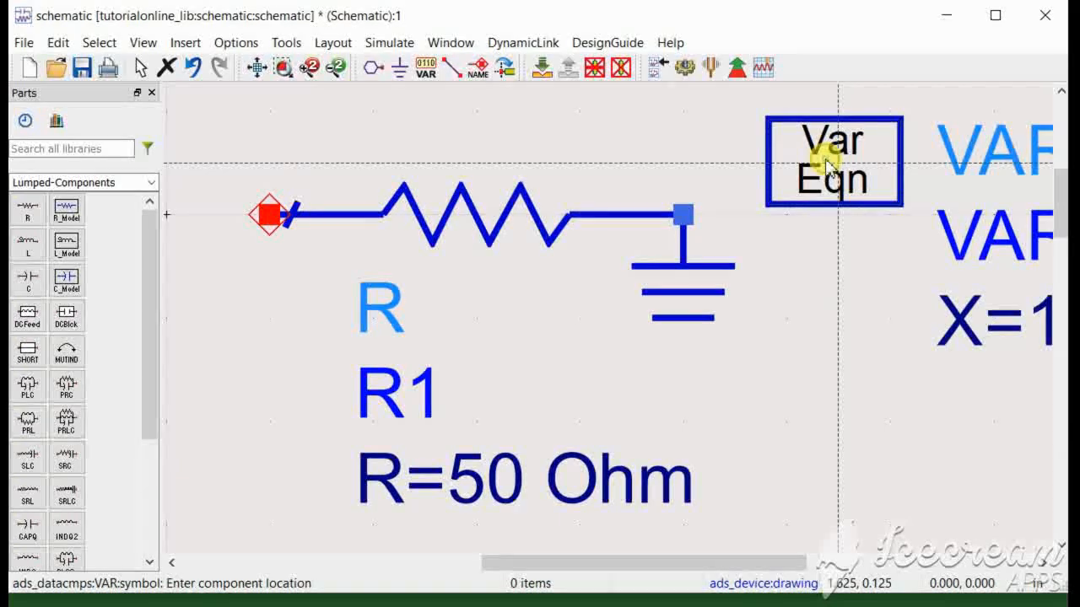
{"action": "left_click", "coordinate": [253, 71]}
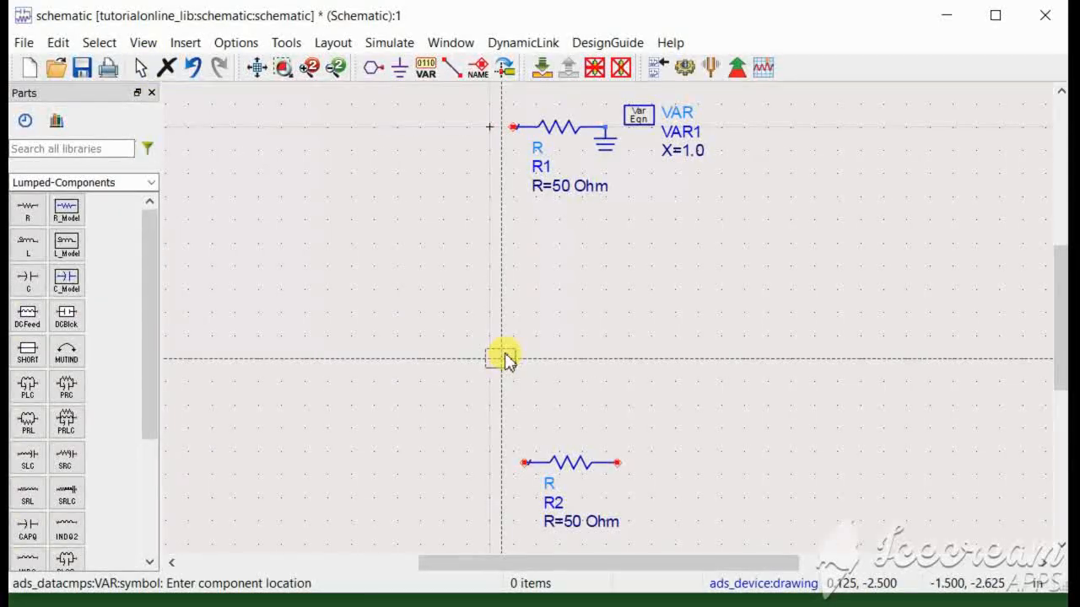
Move VAR1 down and right, then wire R1's left end to R2's left end.
{"action": "key", "text": "Escape"}
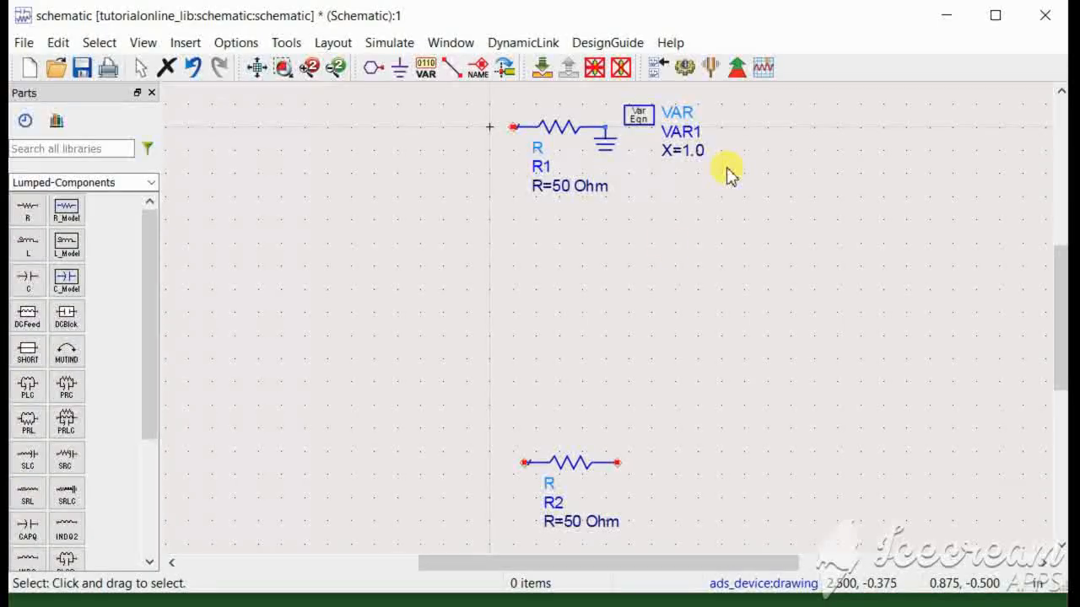
{"action": "scroll", "coordinate": [667, 248], "scroll_direction": "down", "scroll_amount": 1}
{"action": "left_click_drag", "start_coordinate": [601, 208], "coordinate": [656, 260]}
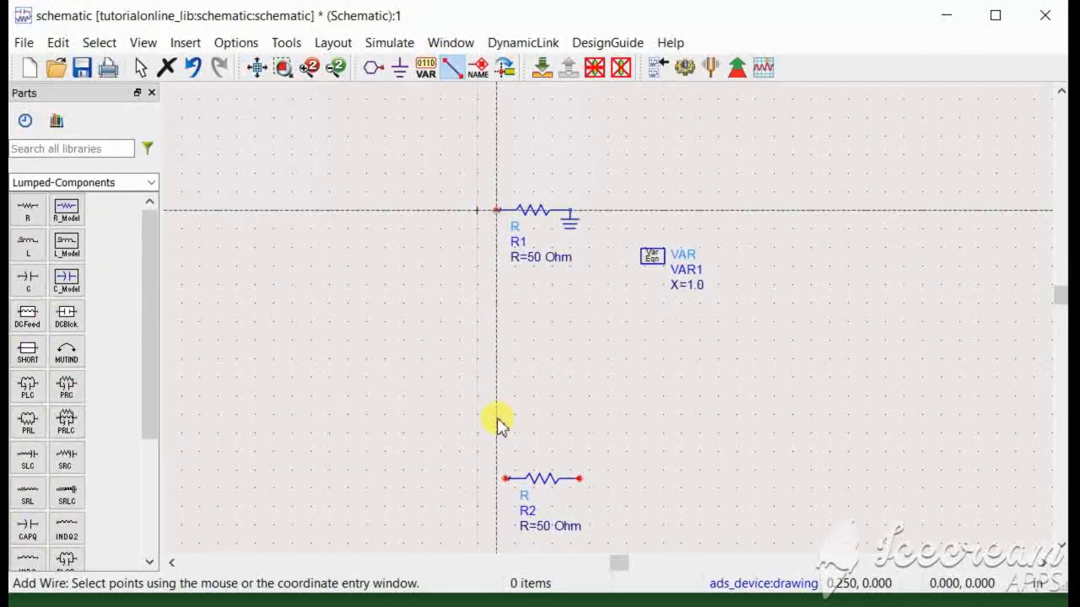
{"action": "left_click", "coordinate": [506, 481]}
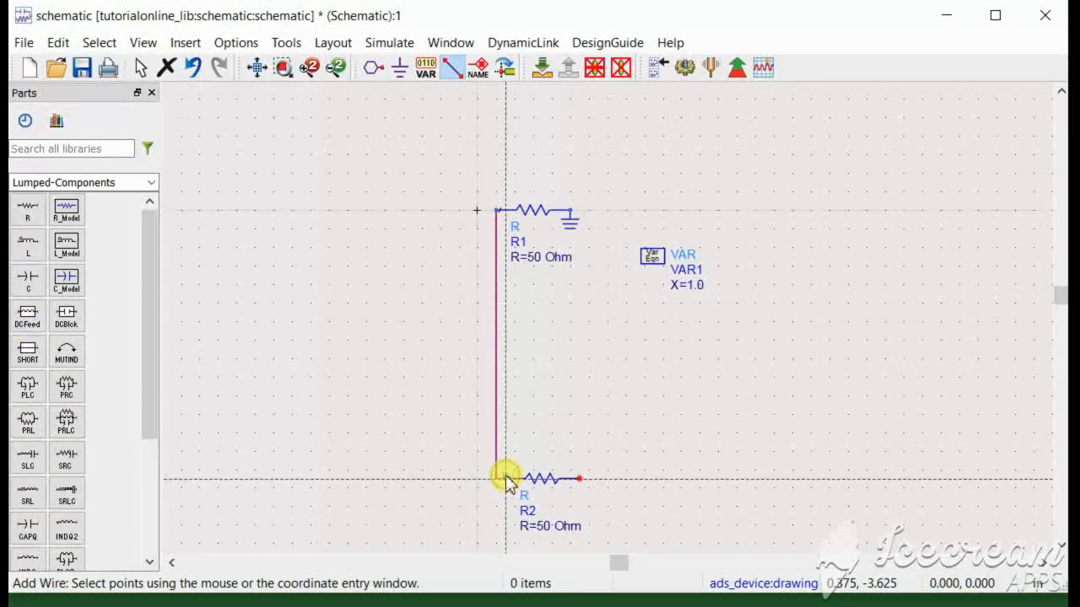
{"action": "key", "text": "Escape"}
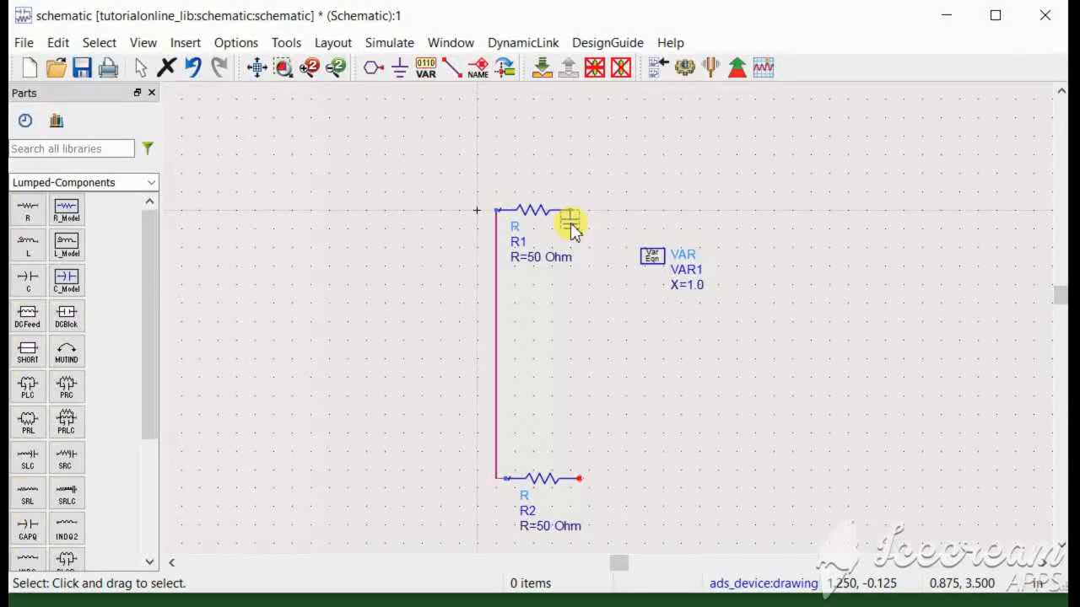
Move the ground, delete its old wire, and rewire R1's right end to the ground.
{"action": "left_click_drag", "start_coordinate": [571, 227], "coordinate": [609, 279]}
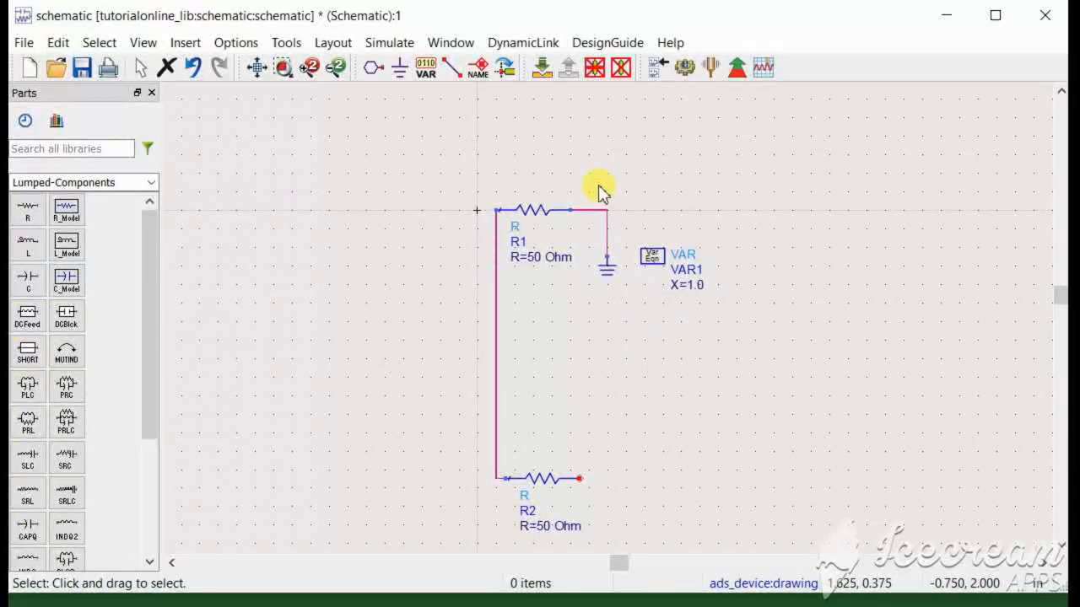
{"action": "left_click", "coordinate": [591, 211]}
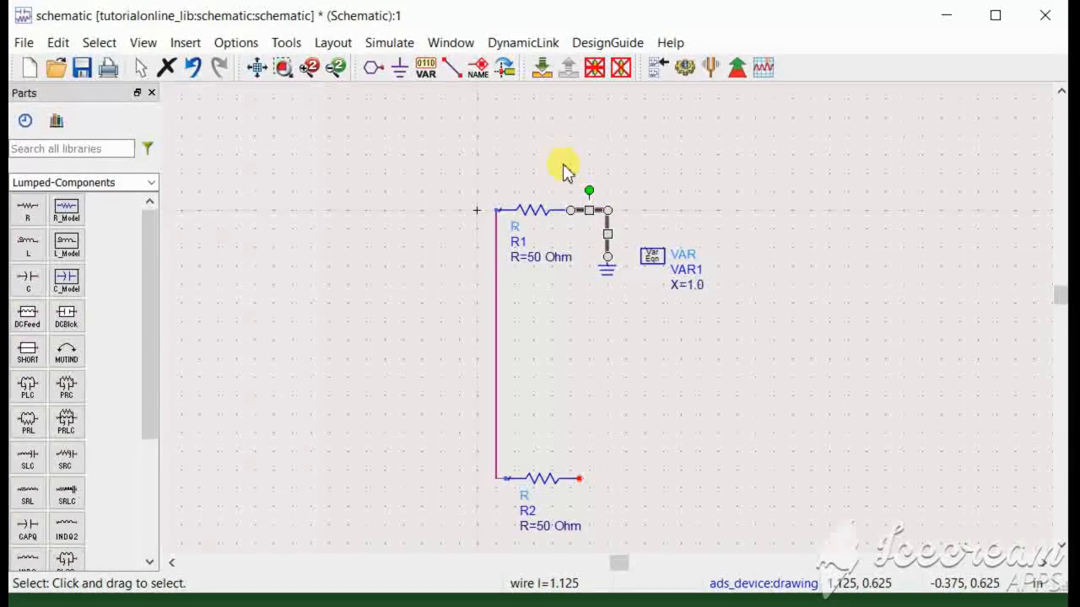
{"action": "key", "text": "Delete"}
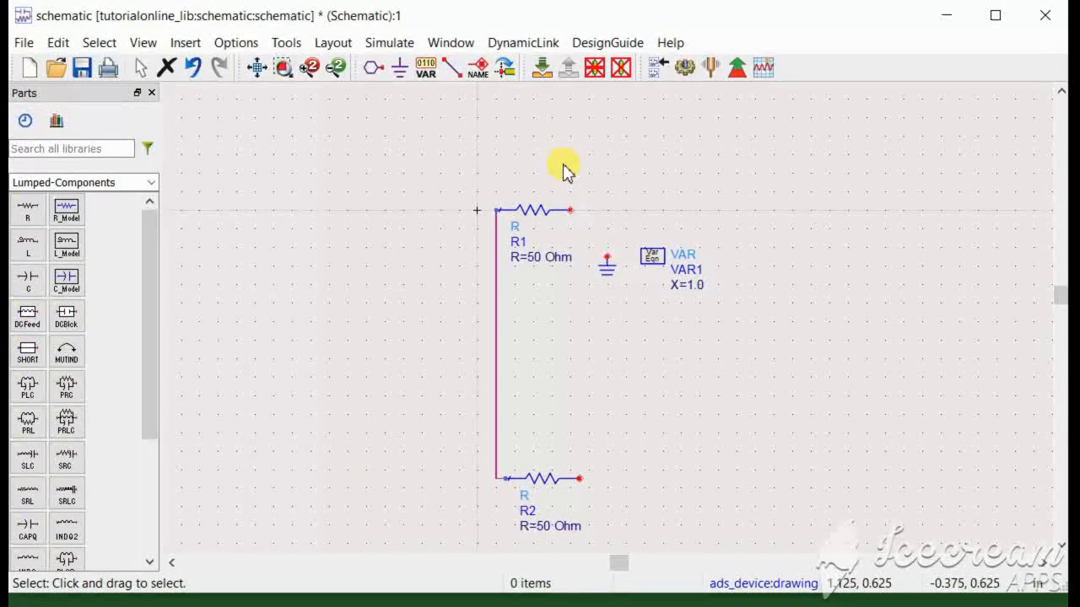
{"action": "left_click", "coordinate": [456, 71]}
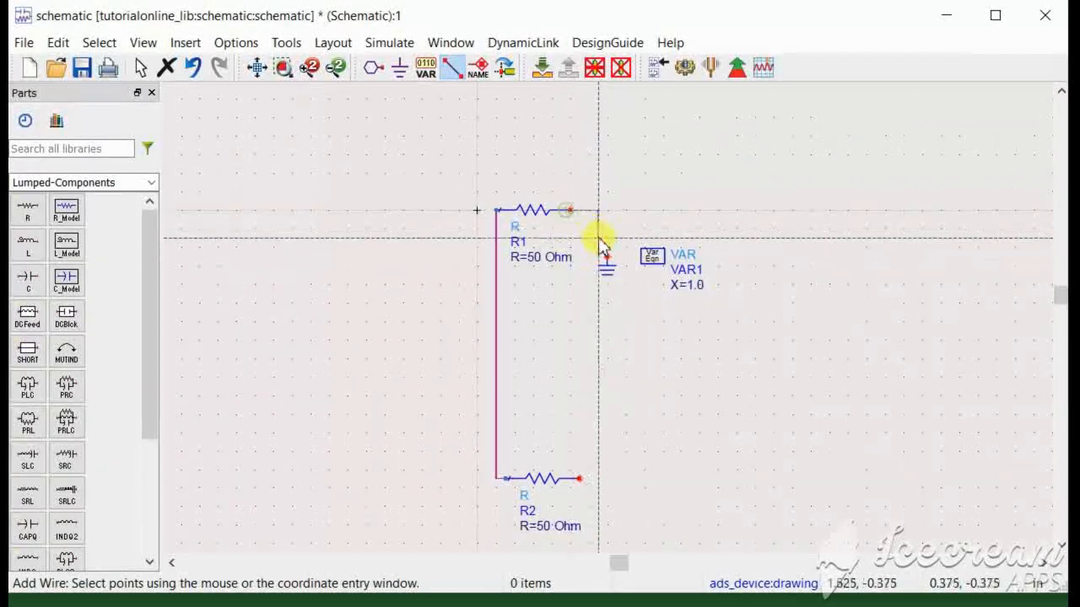
{"action": "key", "text": "Escape"}
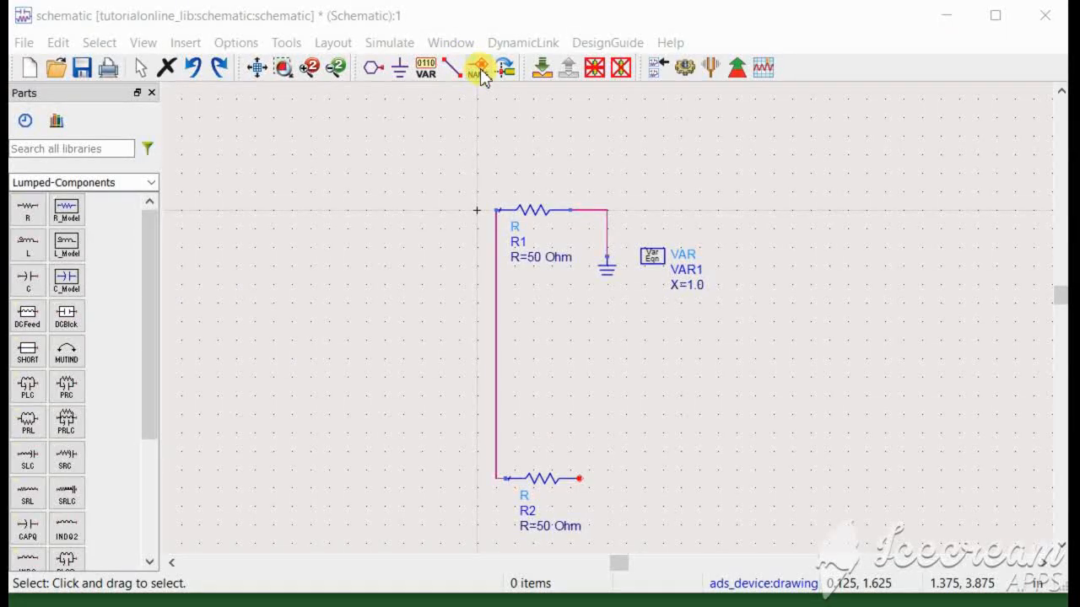
Label the wire joining R1 and R2 as v1.
{"action": "left_click", "coordinate": [479, 67]}
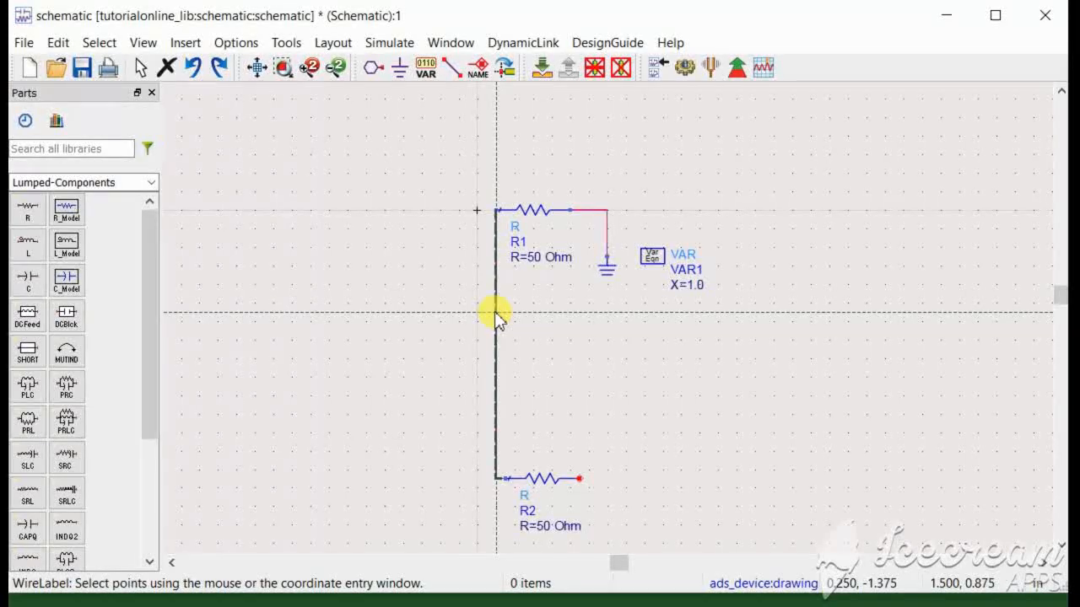
{"action": "left_click", "coordinate": [495, 313]}
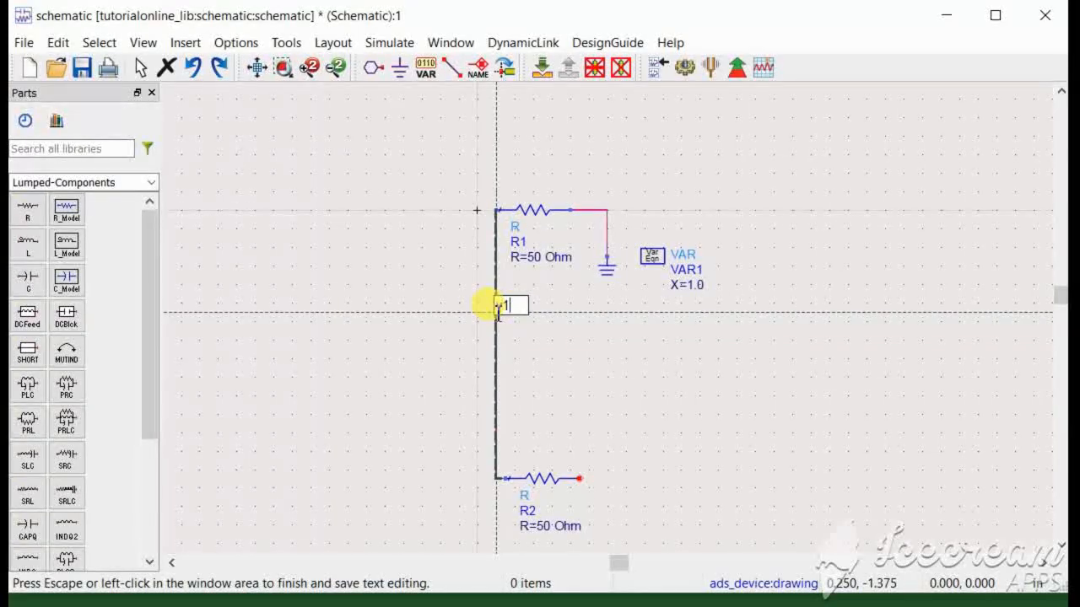
{"action": "type", "text": "v1"}
{"action": "key", "text": "Escape"}
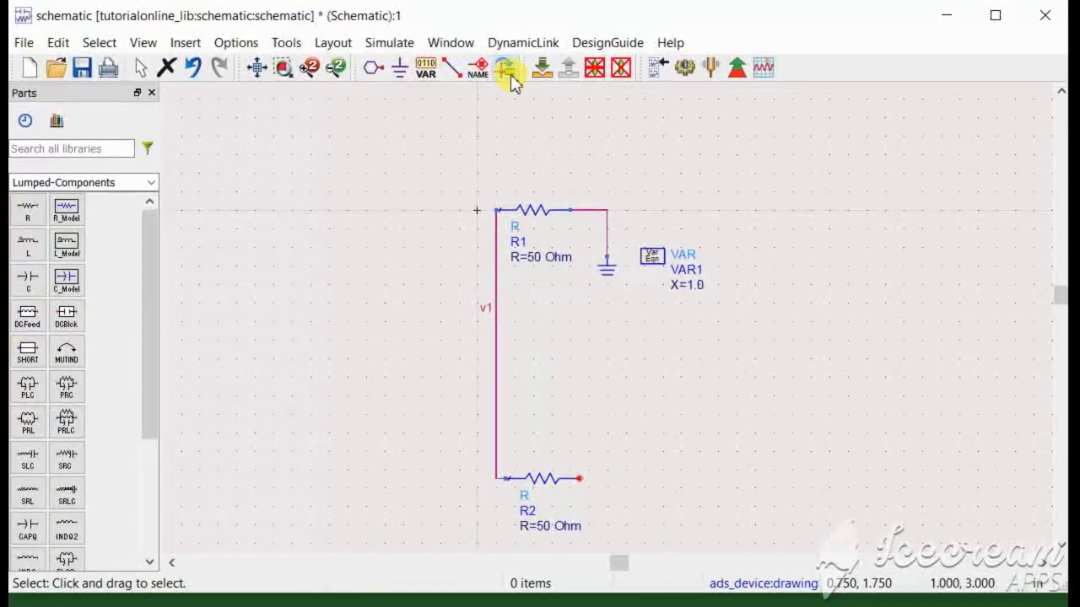
Rotate R1 through four quarter turns back to horizontal, then deselect it.
{"action": "left_click", "coordinate": [525, 211]}
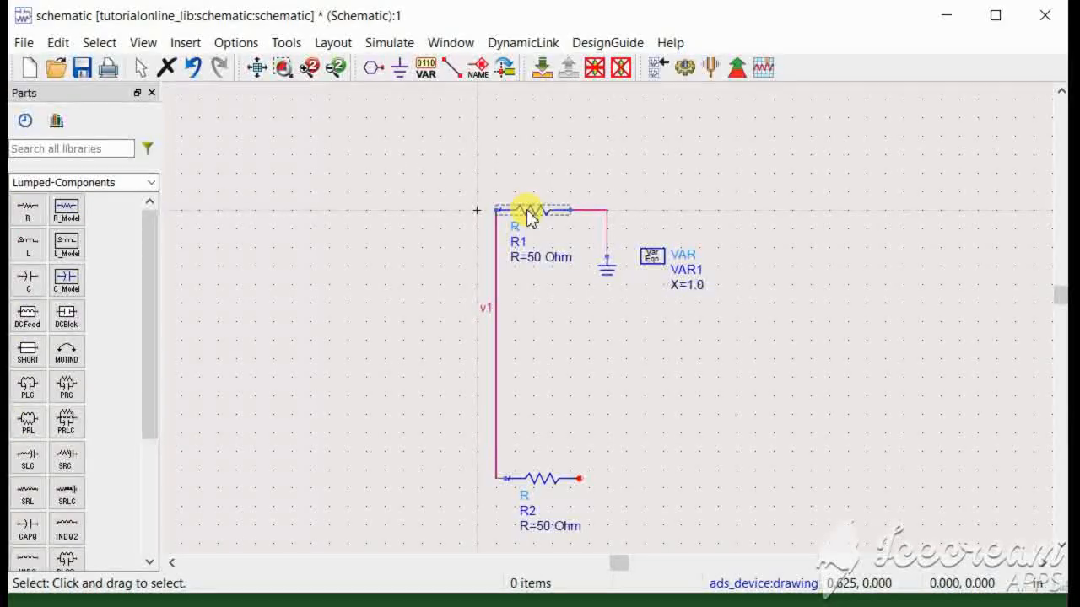
{"action": "left_click", "coordinate": [504, 74]}
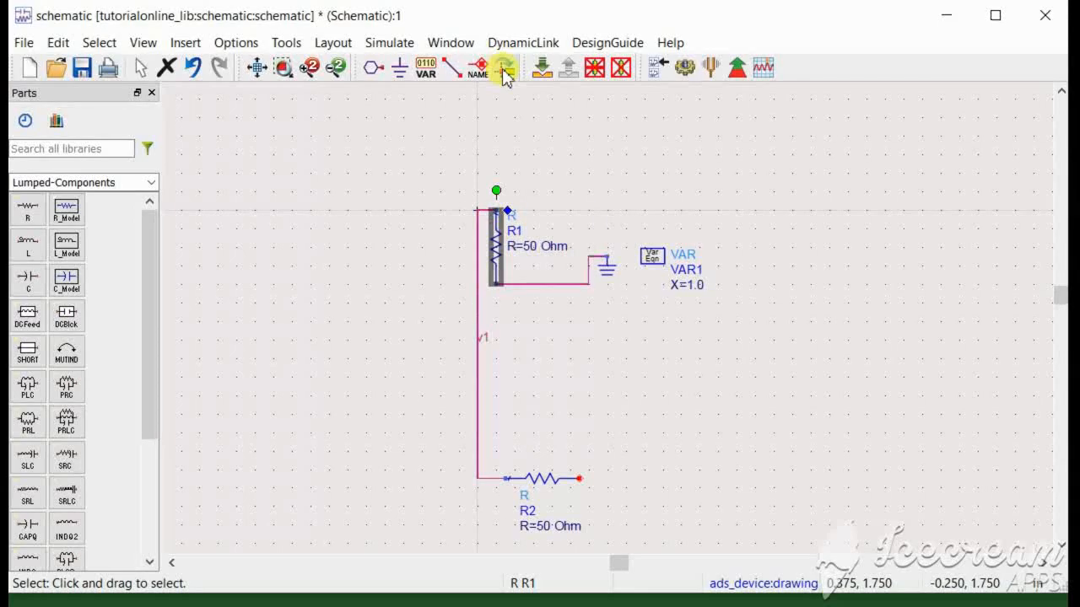
{"action": "left_click", "coordinate": [504, 74]}
{"action": "left_click", "coordinate": [504, 73]}
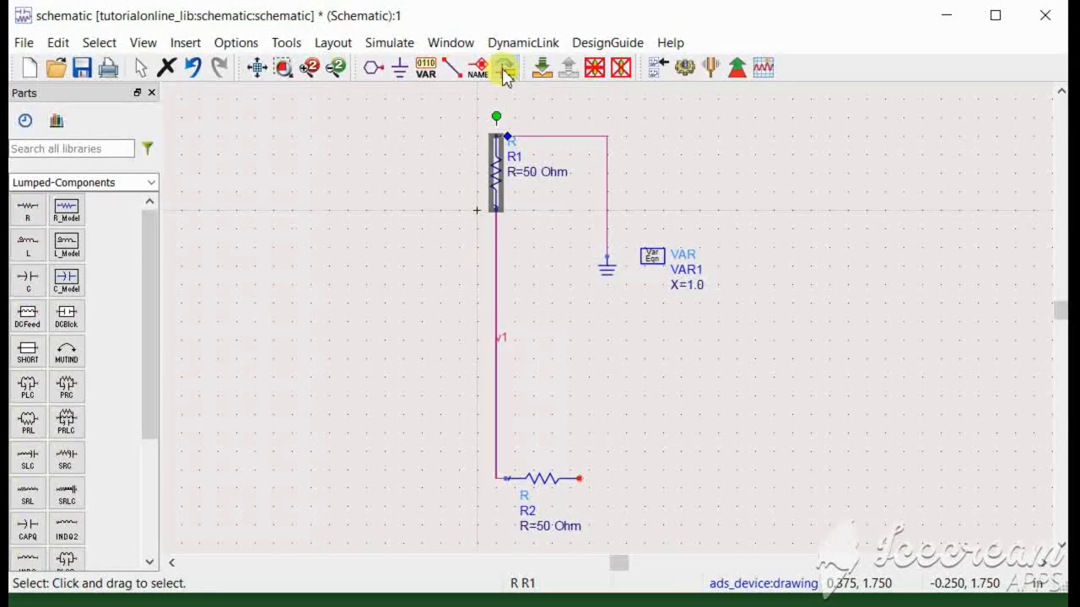
{"action": "left_click", "coordinate": [504, 73]}
{"action": "left_click", "coordinate": [525, 131]}
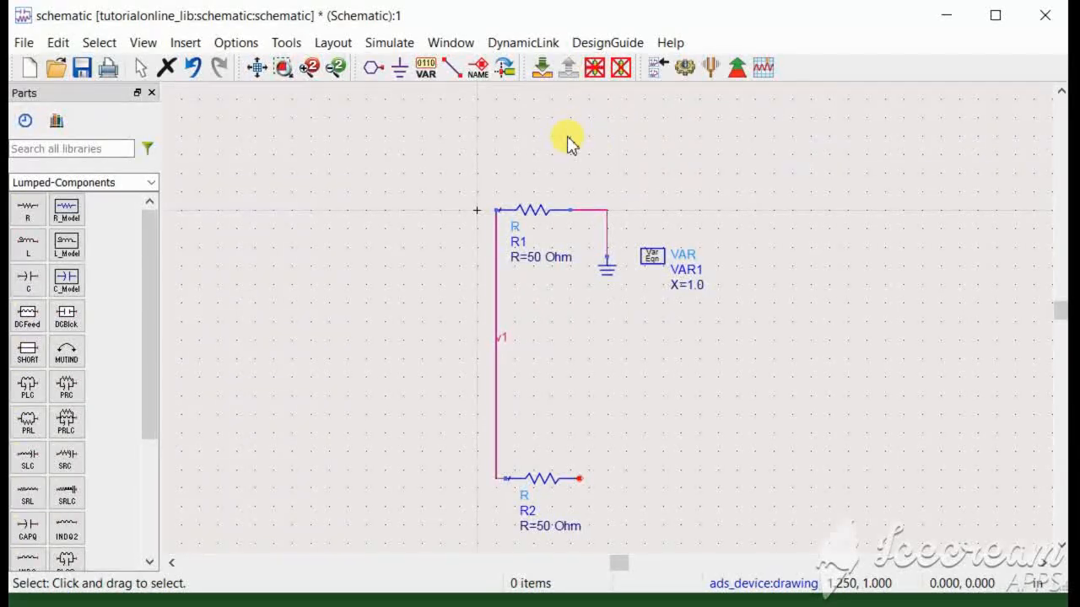
{"action": "left_click", "coordinate": [533, 215]}
{"action": "left_click", "coordinate": [621, 67]}
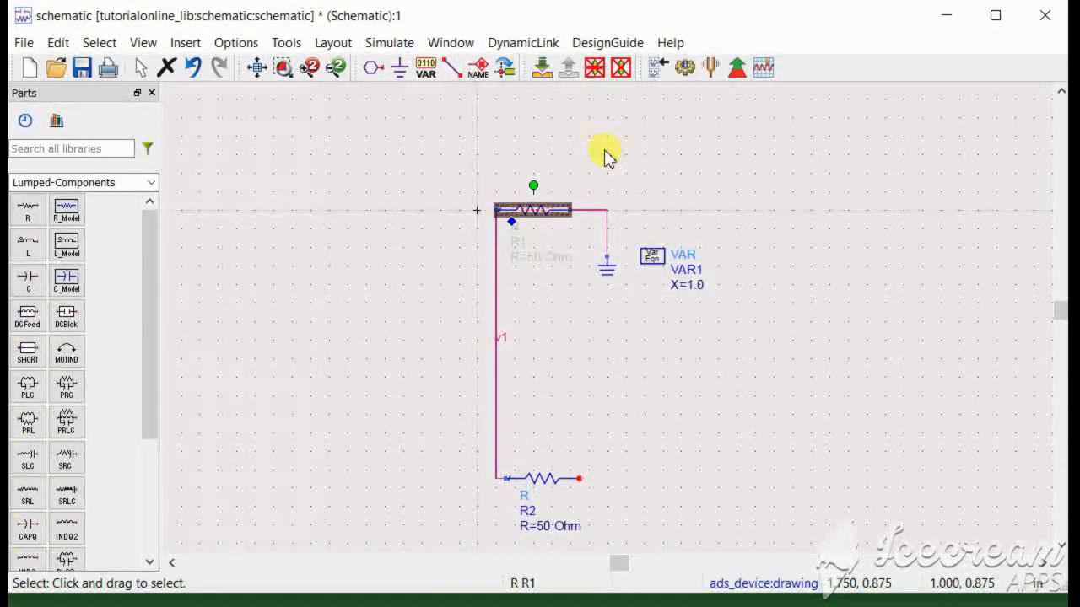
{"action": "left_click", "coordinate": [604, 156]}
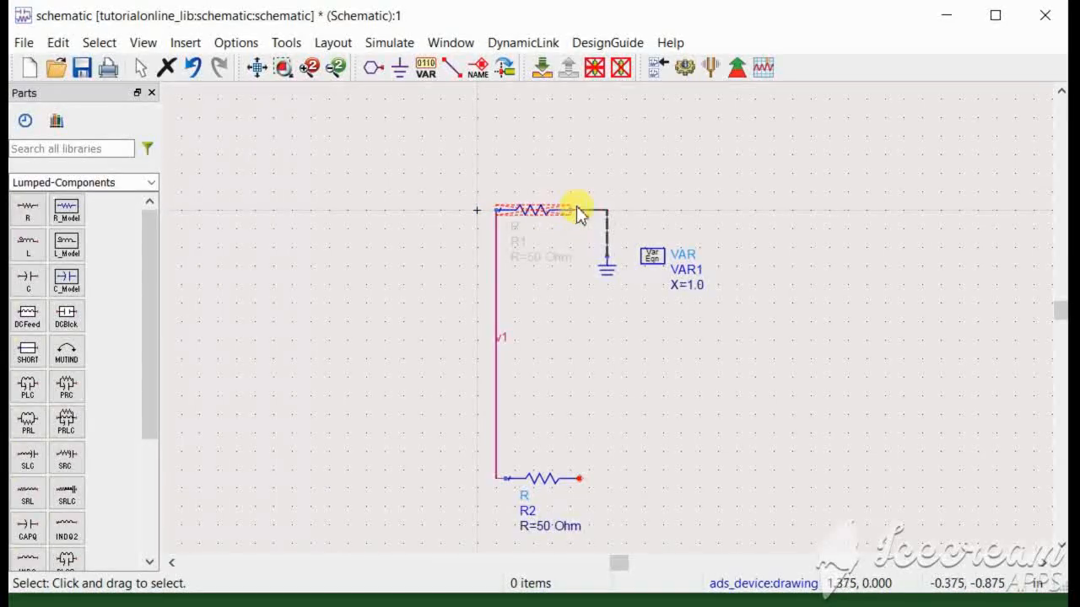
{"action": "left_click", "coordinate": [532, 213]}
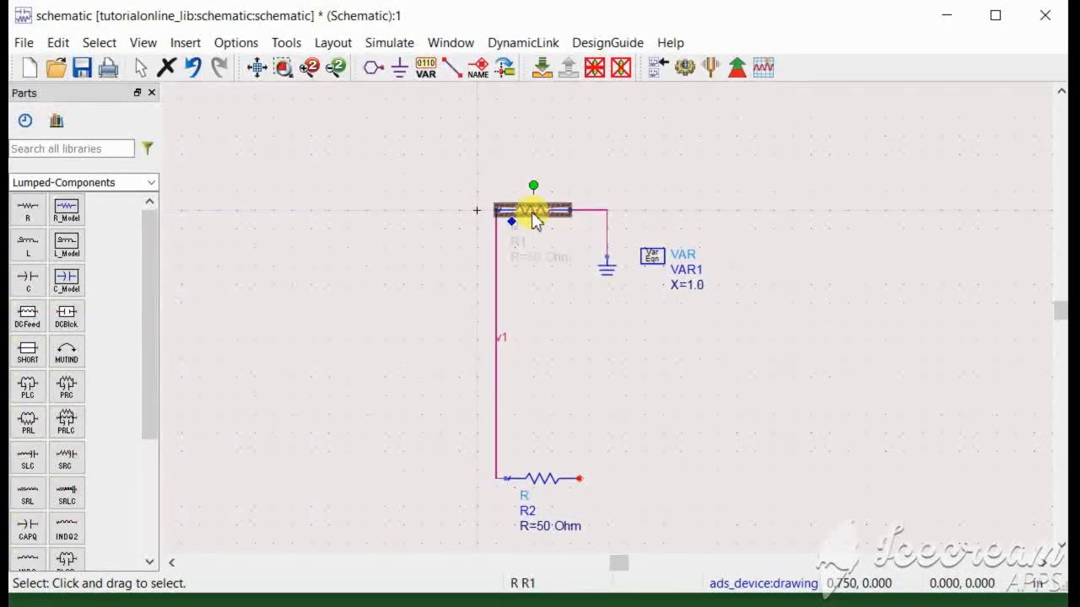
{"action": "left_click", "coordinate": [593, 69]}
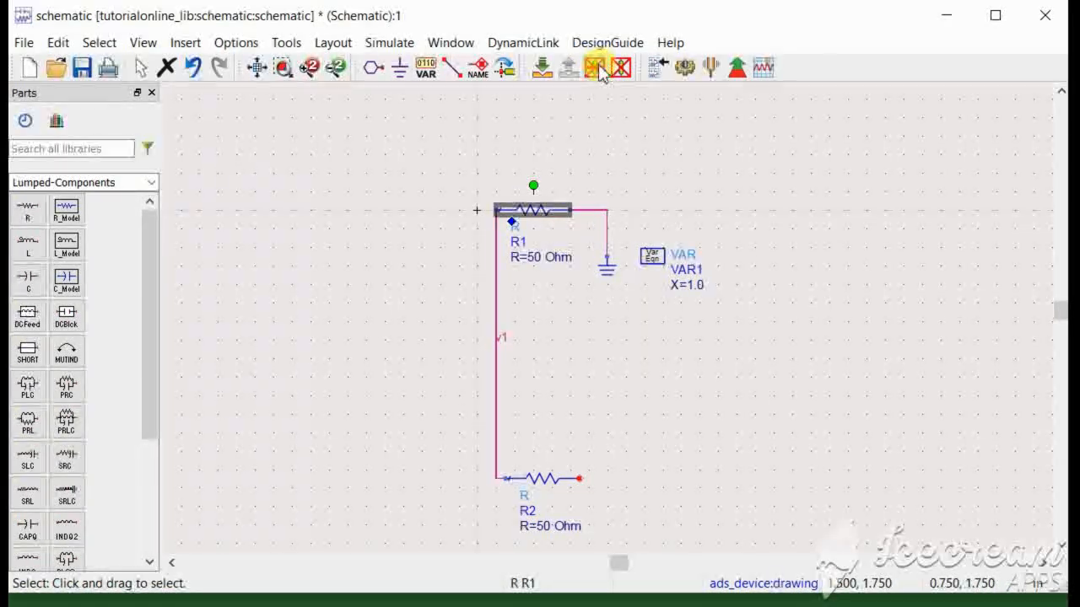
{"action": "left_click", "coordinate": [598, 69]}
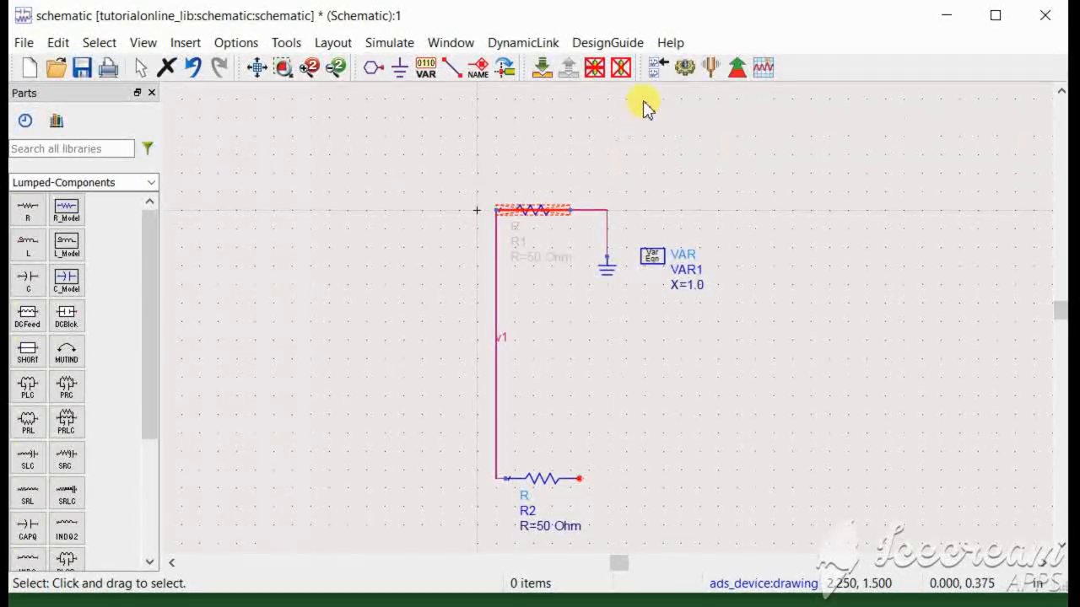
{"action": "left_click", "coordinate": [543, 218]}
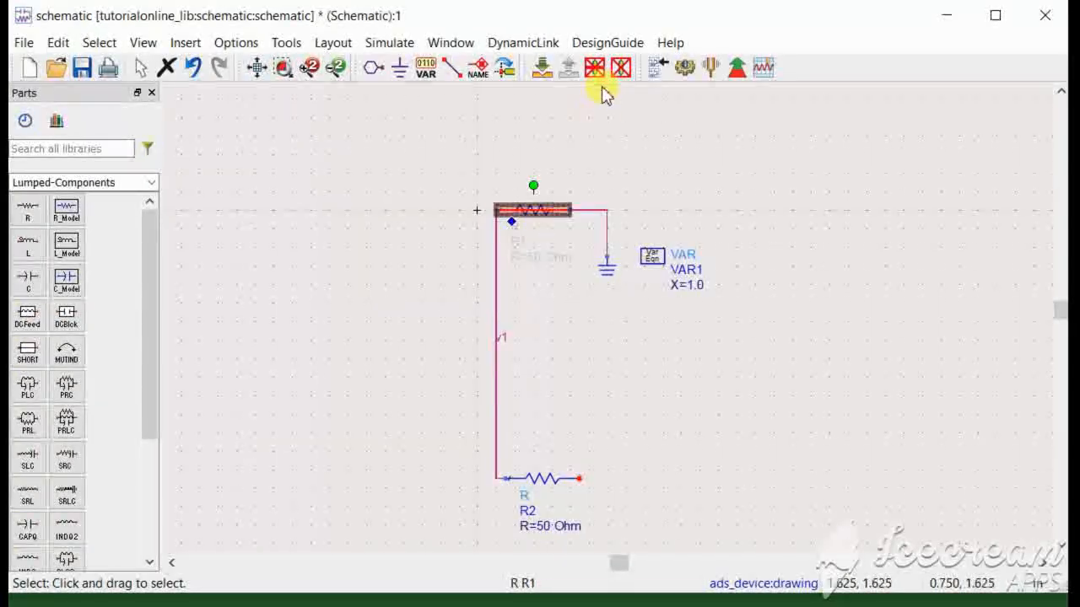